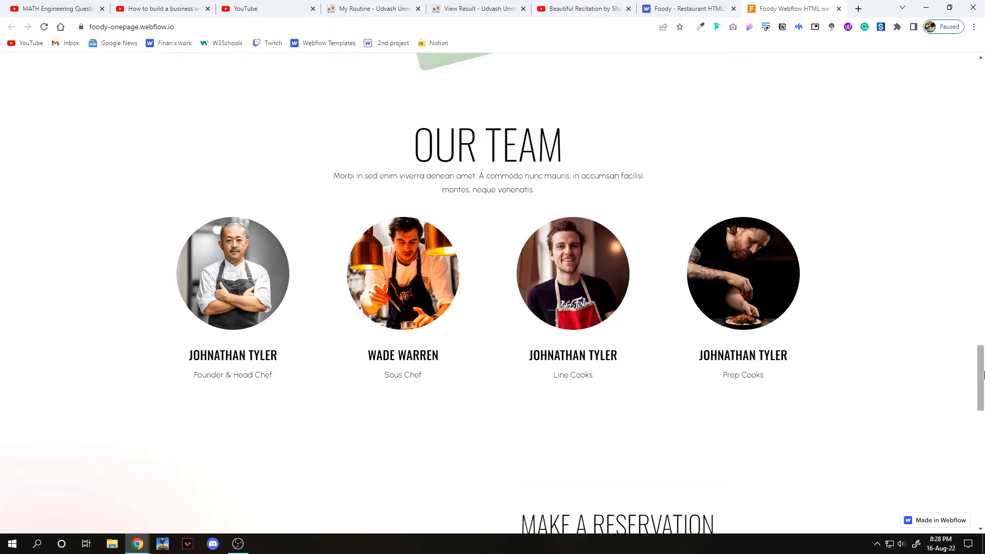
Review the Foody reference page from its header to its team section, including its web address.
left_click_drag(984, 373, 983, 82)
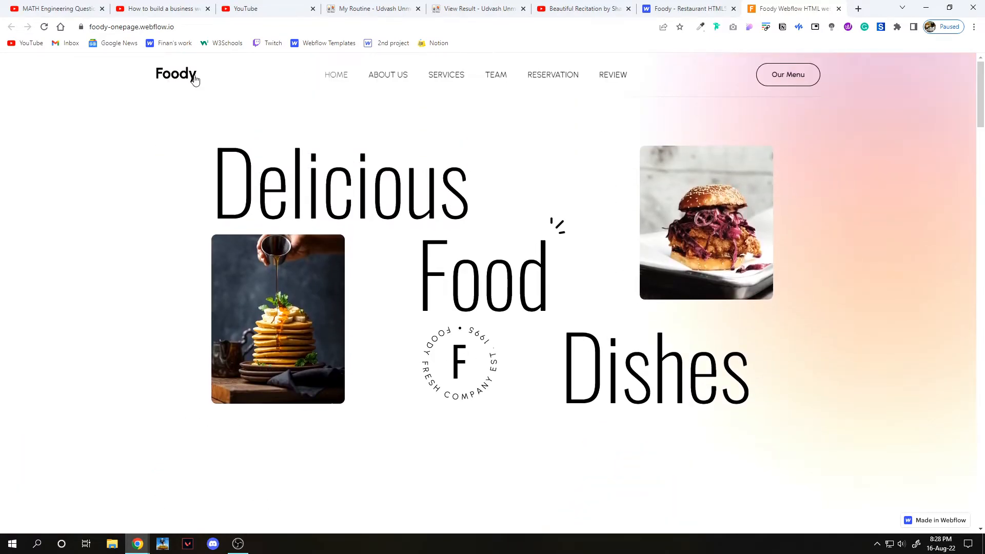
left_click(183, 30)
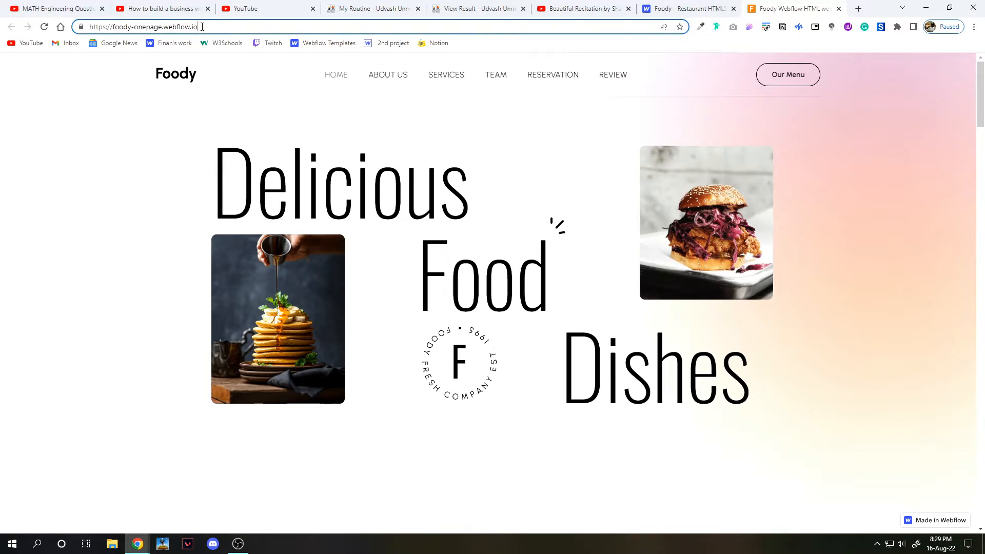
left_click_drag(202, 26, 120, 26)
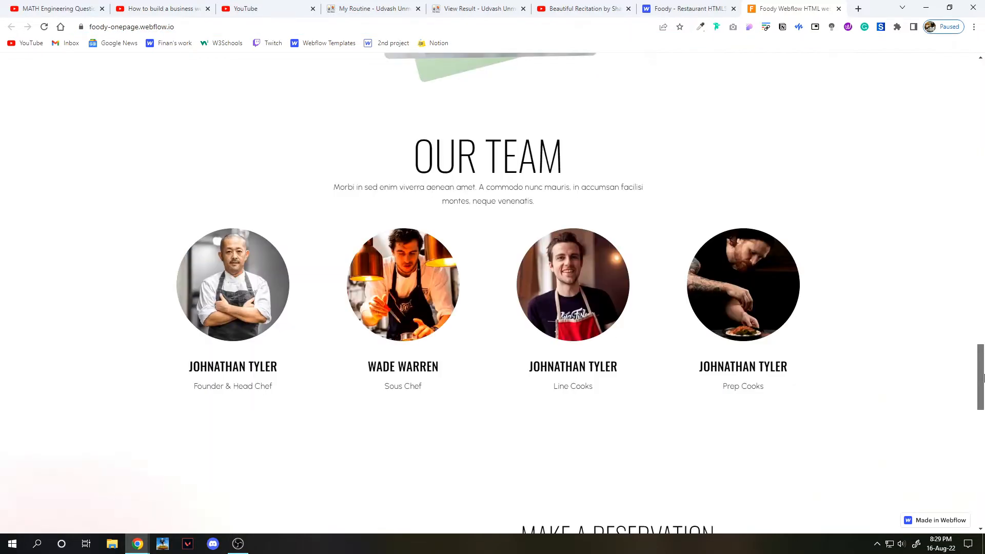
Switch to the Webflow 2nd project and place a container inside the empty Section 45.
mouse_move(138, 539)
left_click(175, 510)
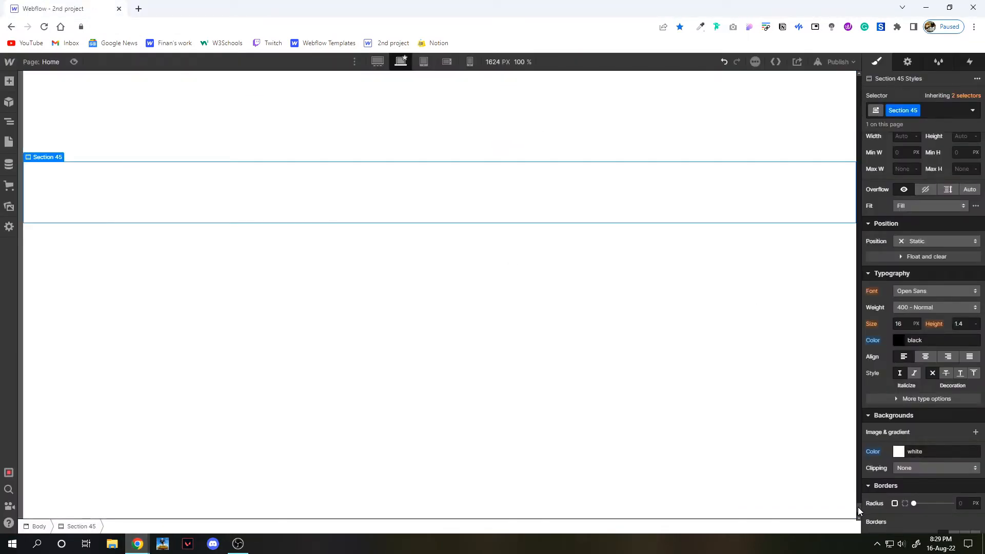
scroll(858, 507, "down", 1)
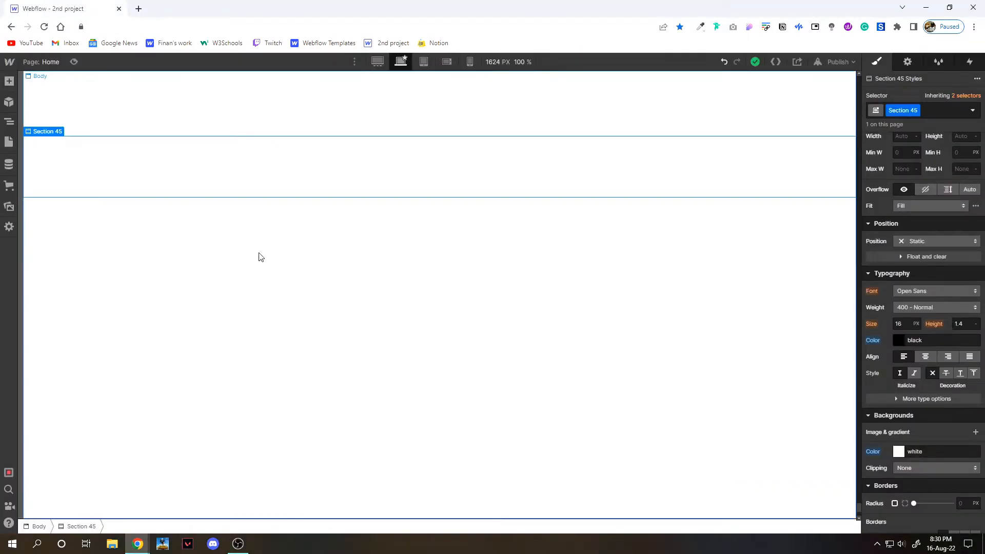
left_click(9, 81)
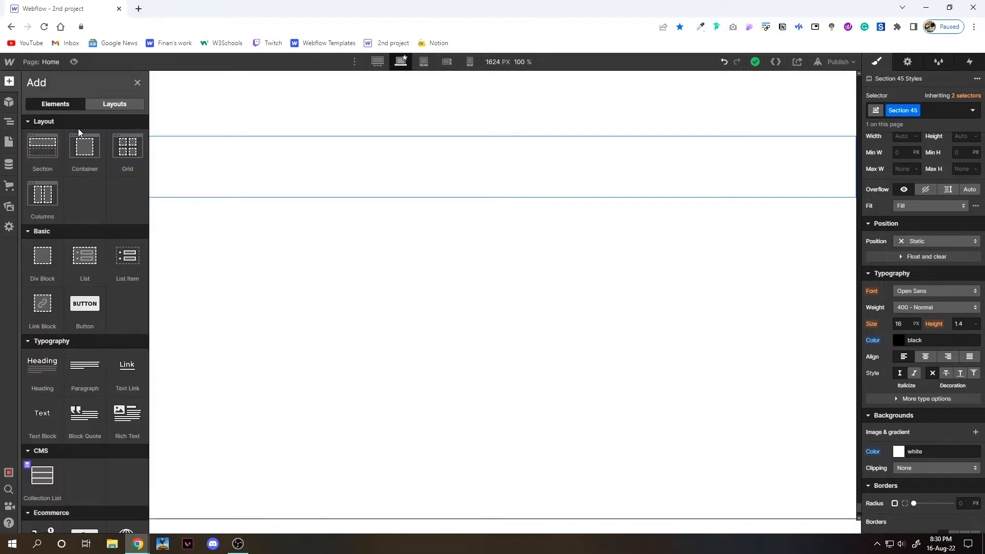
left_click_drag(80, 144, 220, 154)
left_click(106, 196)
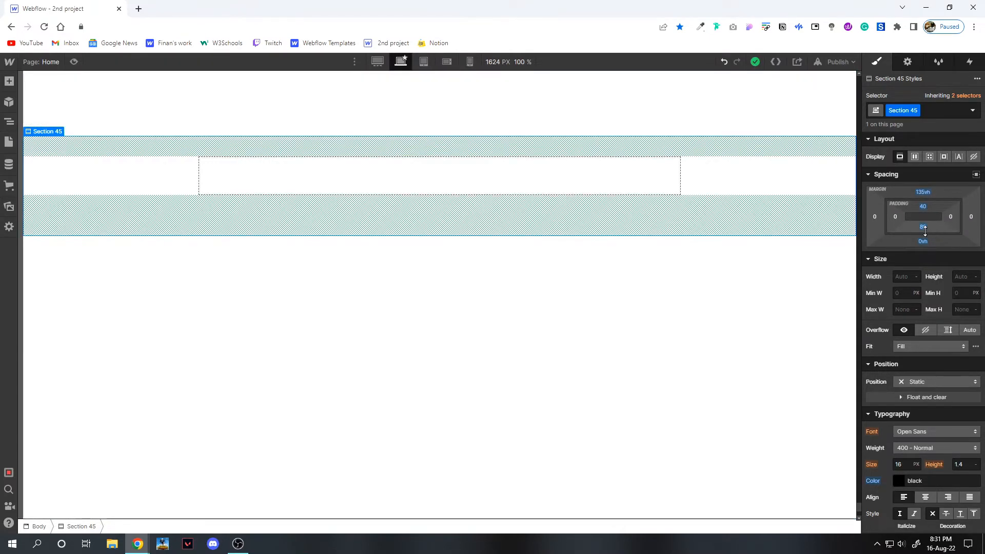
Set the new container's maximum width to 80%.
left_click(257, 186)
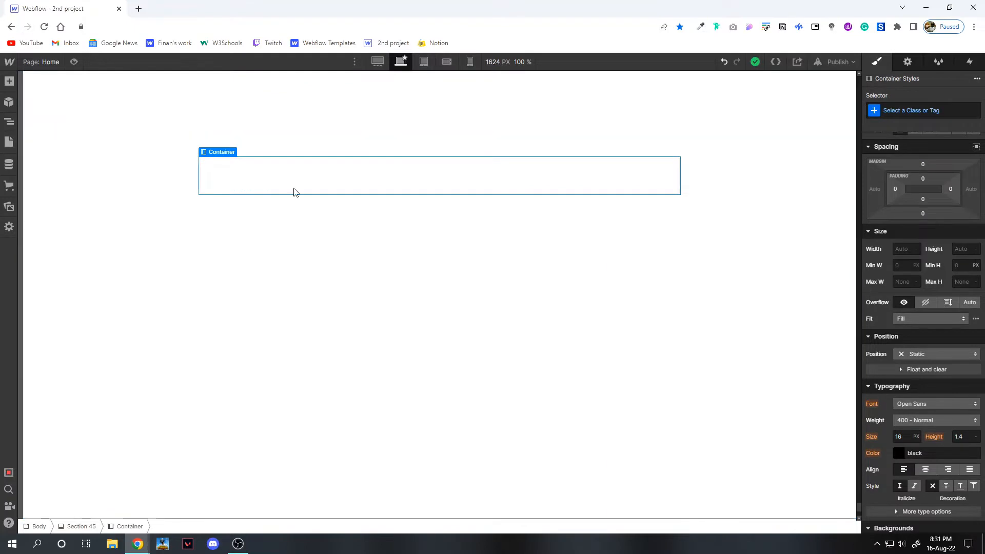
left_click(907, 282)
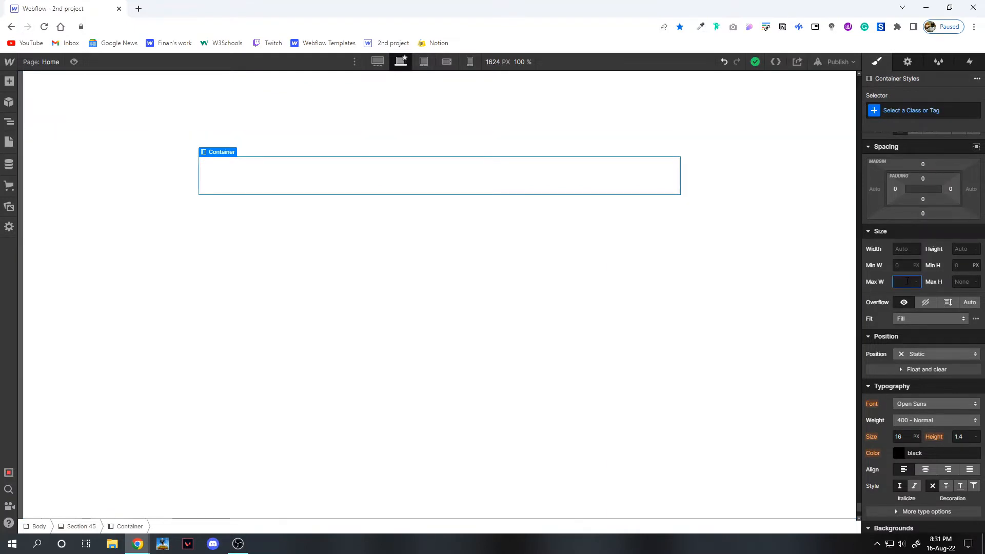
type("80%")
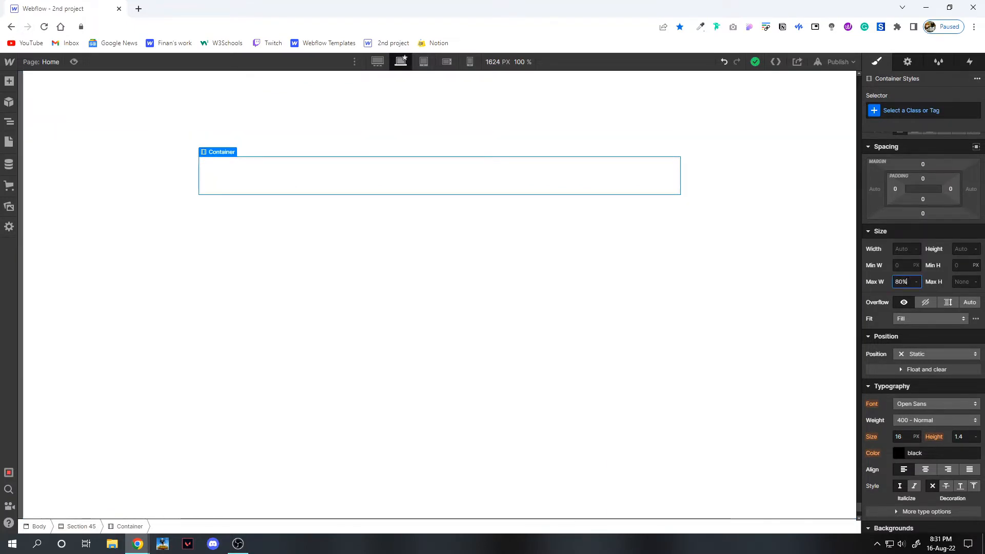
key("Return")
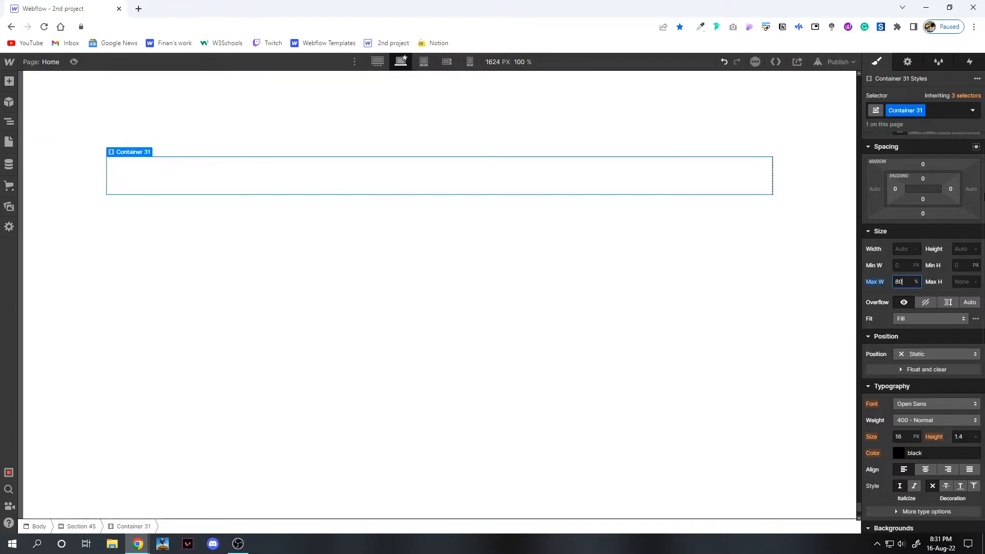
left_click(434, 173)
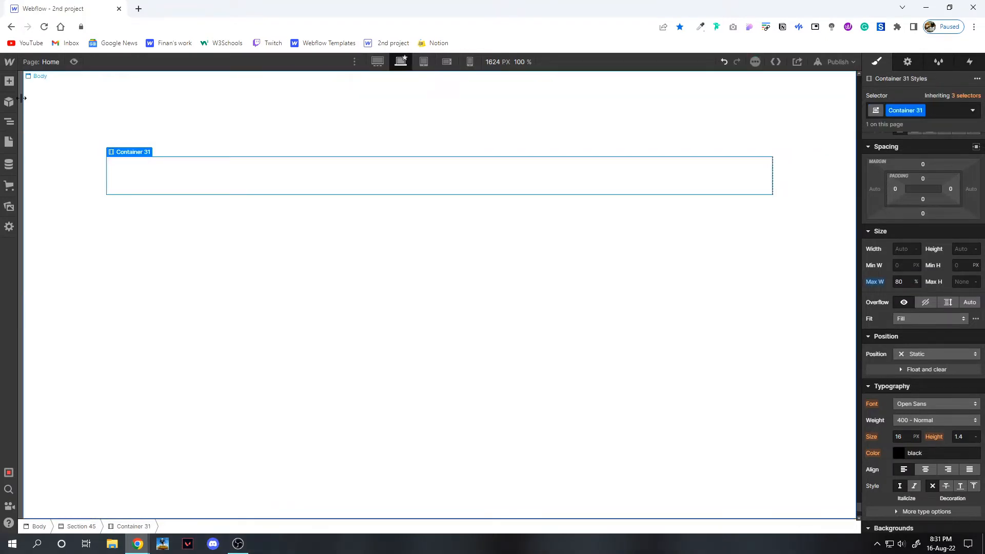
Add an H1 heading to the container and place a text block directly below it.
left_click(8, 81)
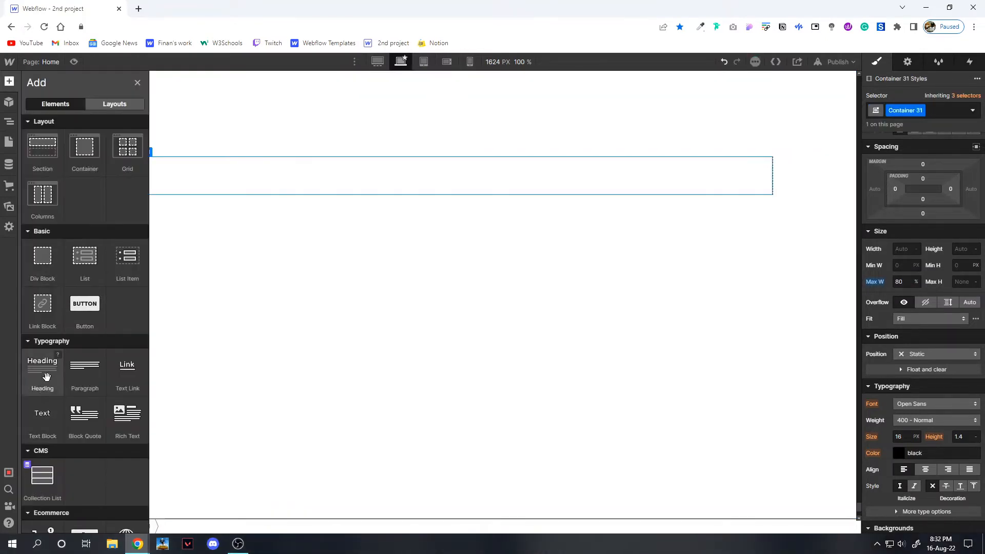
left_click_drag(41, 372, 247, 166)
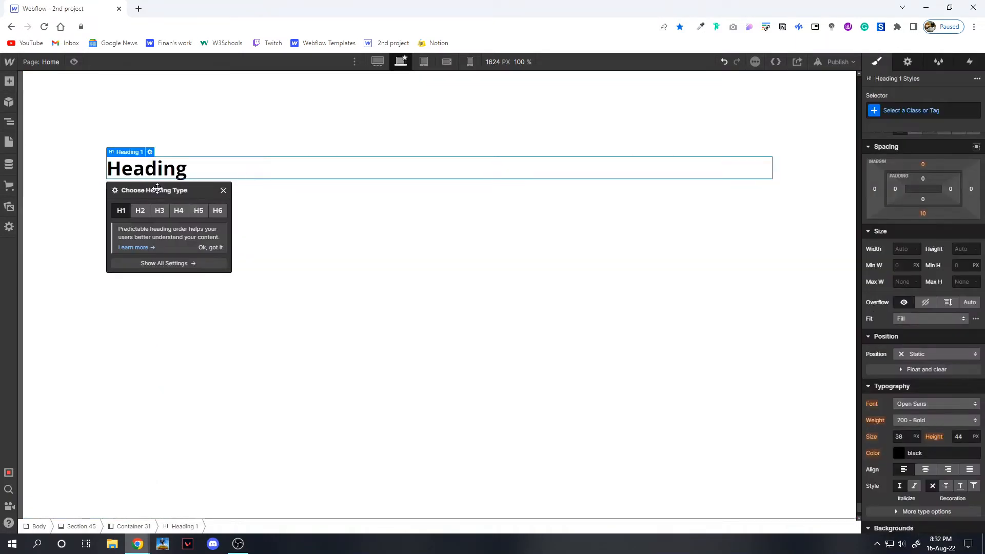
left_click(224, 192)
left_click(9, 81)
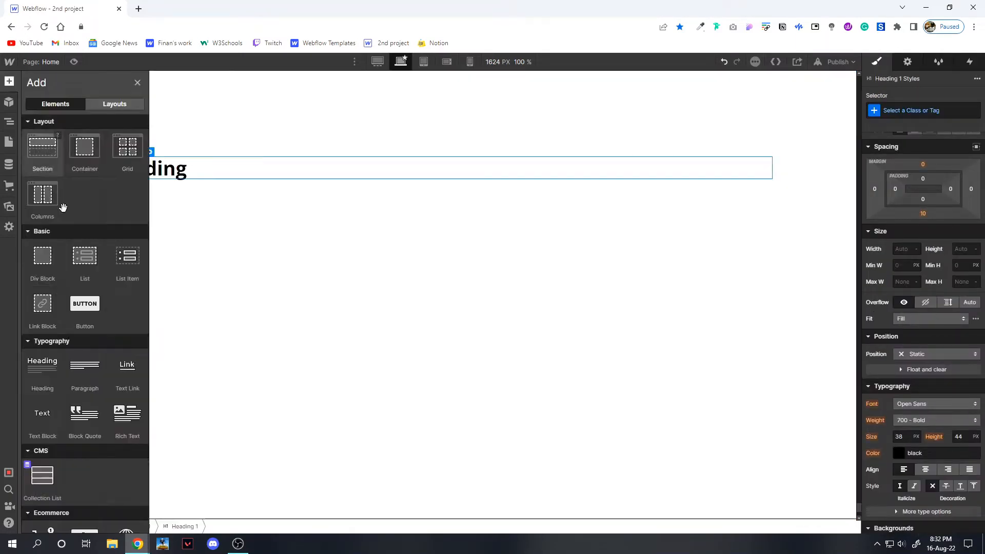
left_click_drag(44, 411, 148, 181)
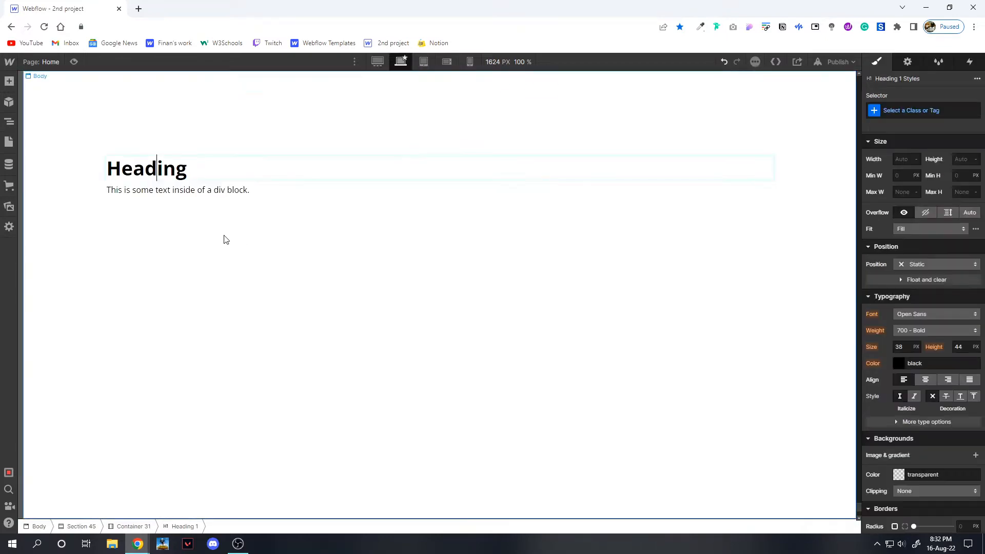
Change the heading text to "OUR TEAM" and style it at 70 px, centre-aligned.
double_click(167, 166)
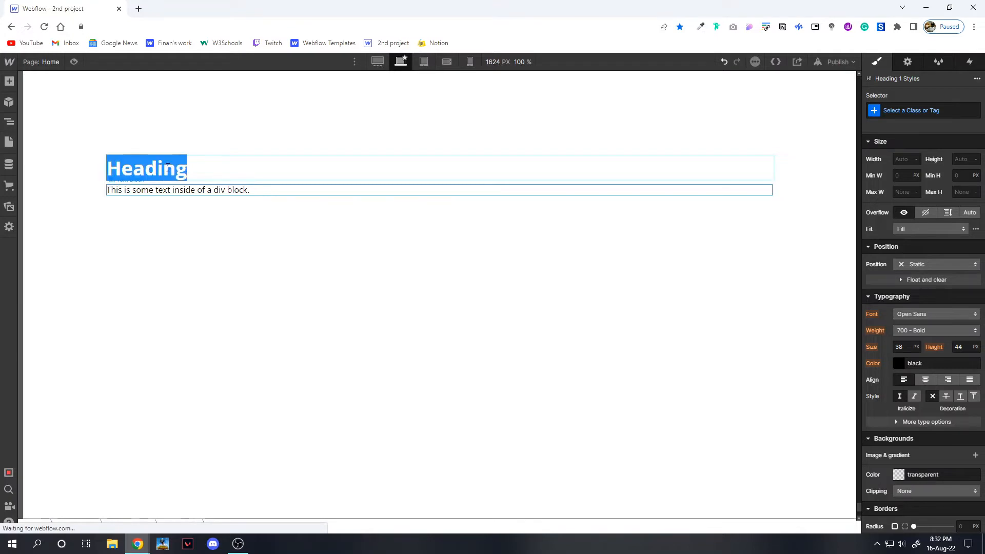
type("OUR TEAM")
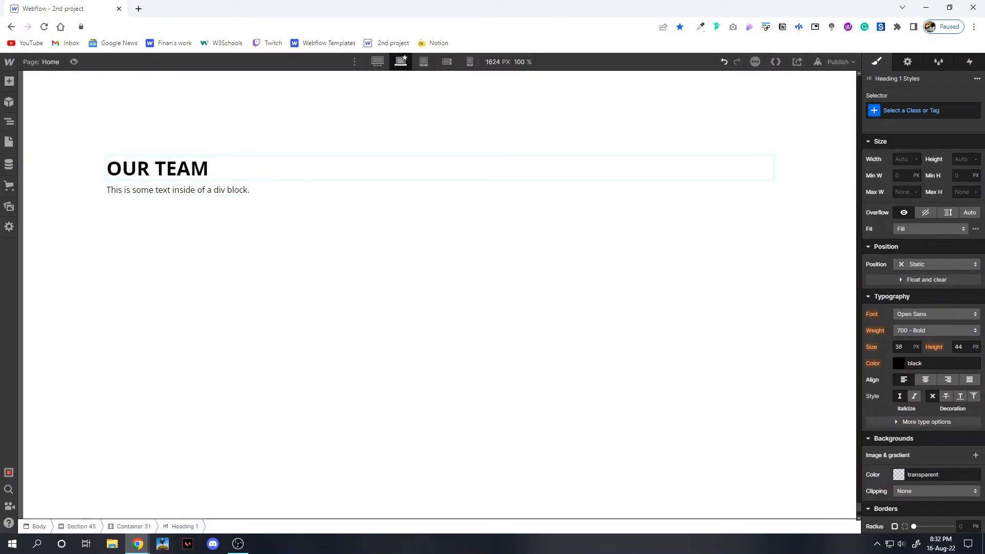
left_click(903, 347)
key("Return")
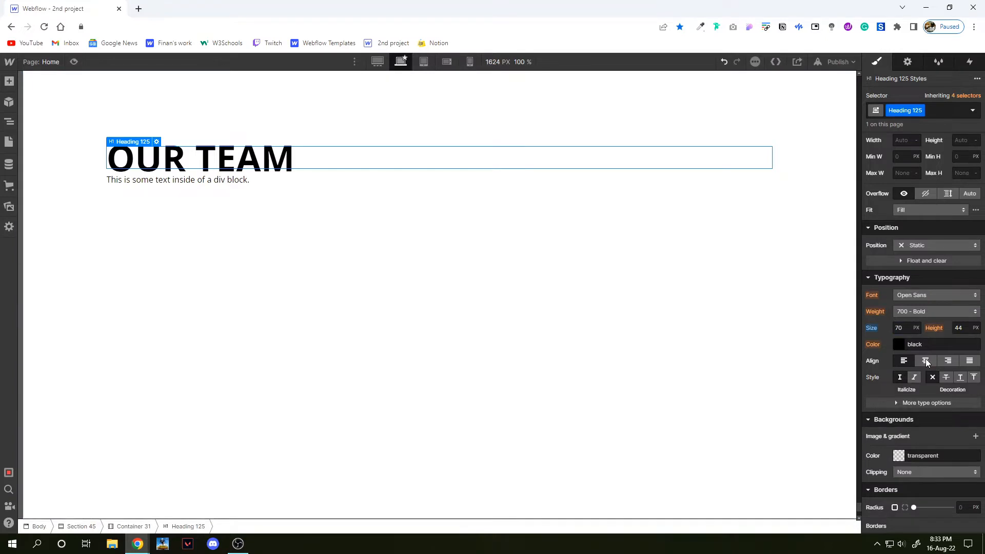
left_click(925, 361)
Replace the text block's placeholder with the "Morbi in sed enim viverra" paragraph copied from the Foody page and centre-align it.
left_click(189, 184)
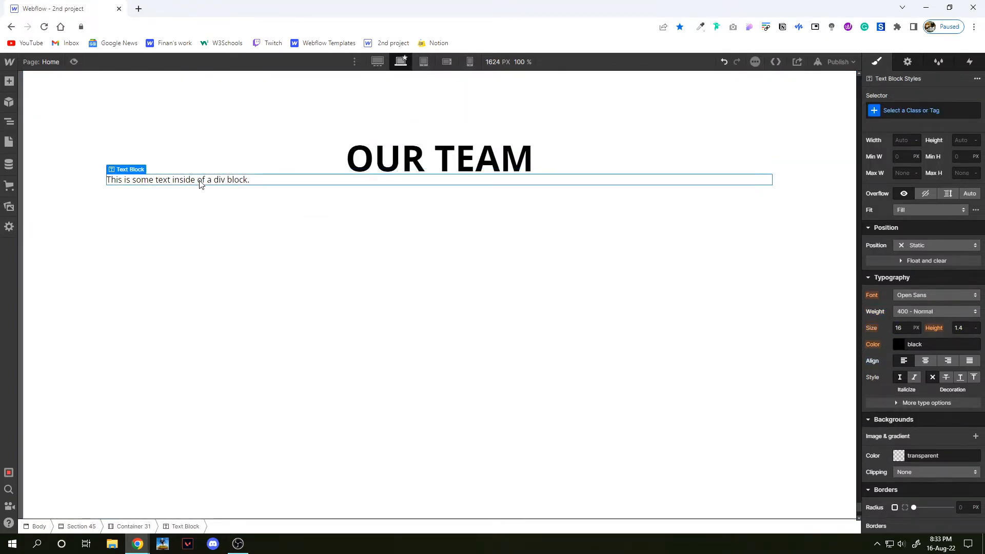
key("alt+Tab")
left_click_drag(326, 185, 533, 203)
key("ctrl+c")
key("alt+Tab")
double_click(248, 183)
key("ctrl+a")
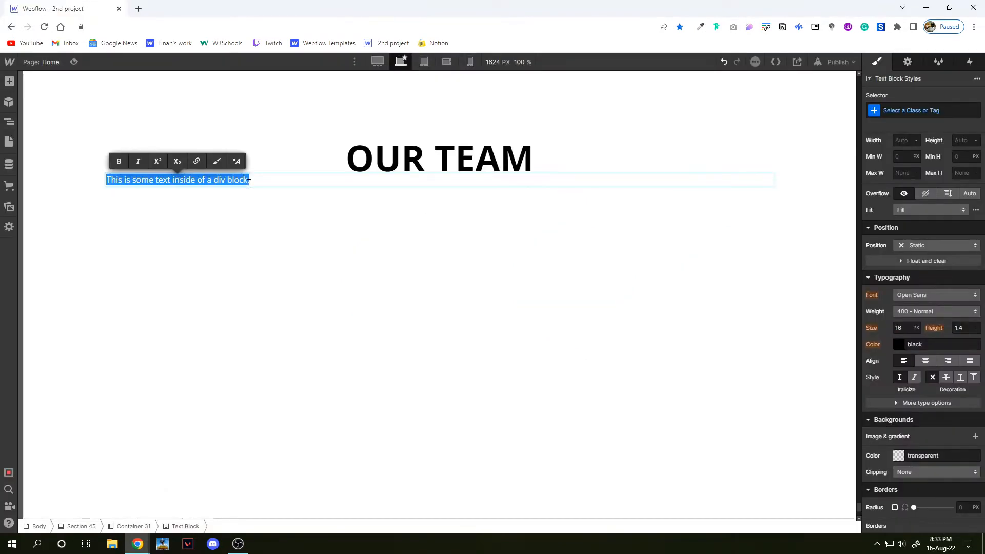
key("ctrl+v")
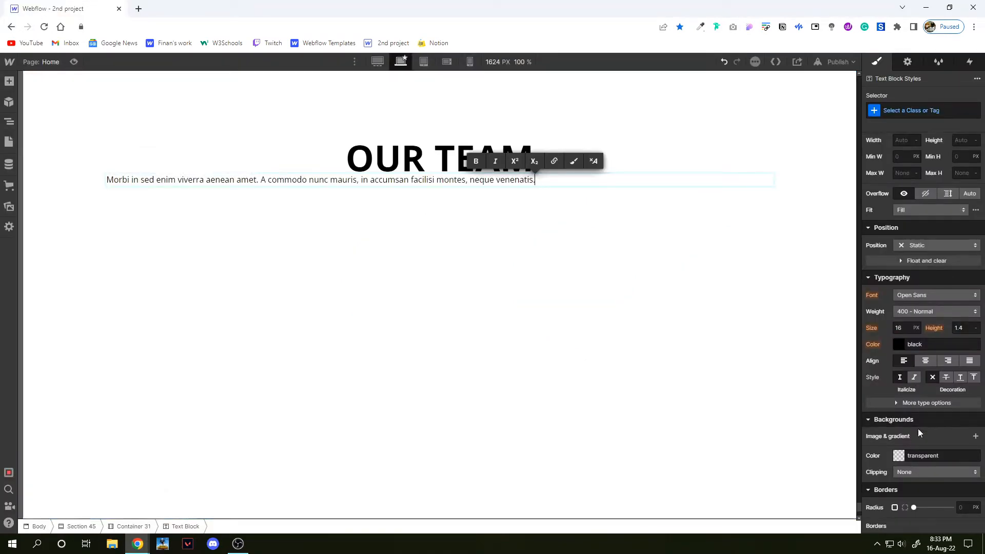
left_click(926, 360)
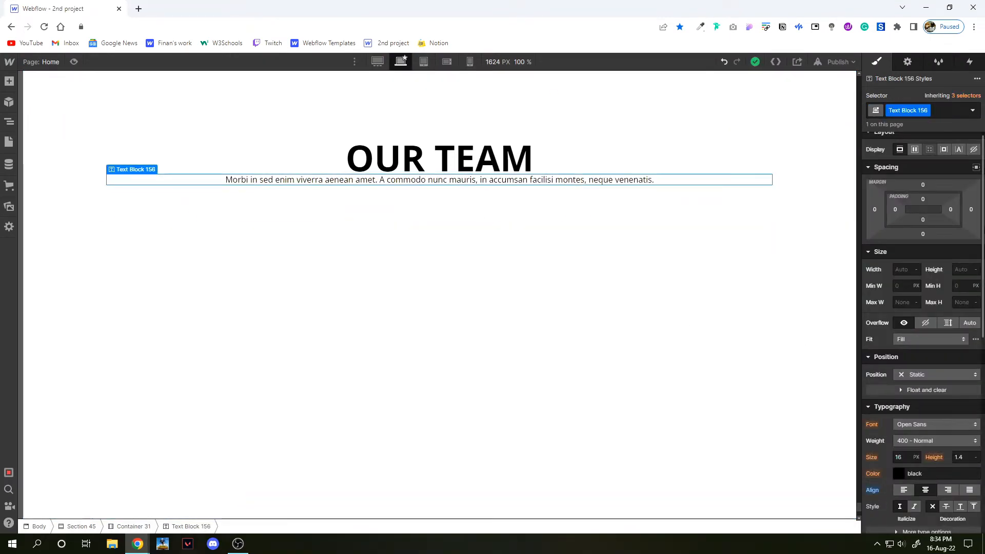
Add a top margin to the paragraph text block to separate it from the heading.
scroll(923, 205, "up", 1)
left_click(923, 192)
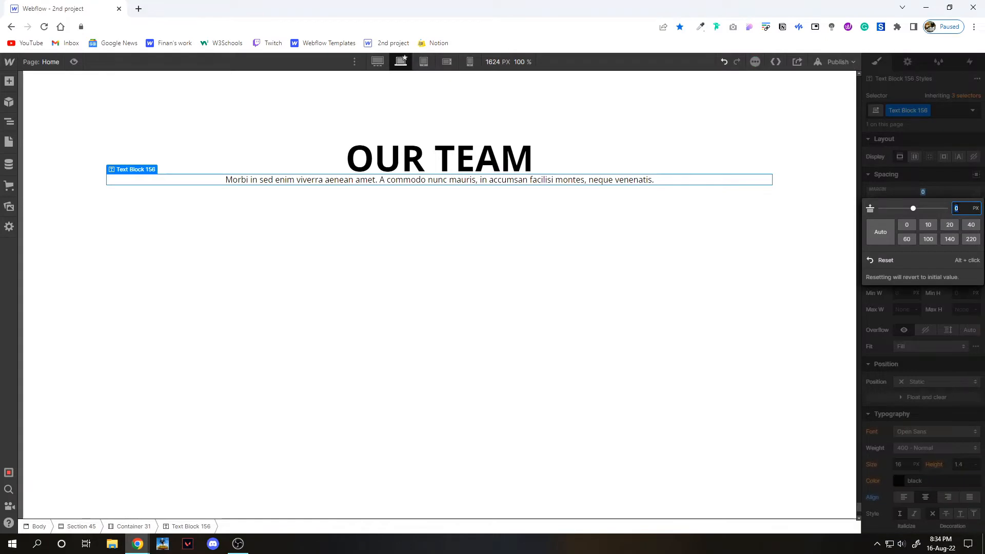
left_click(221, 205)
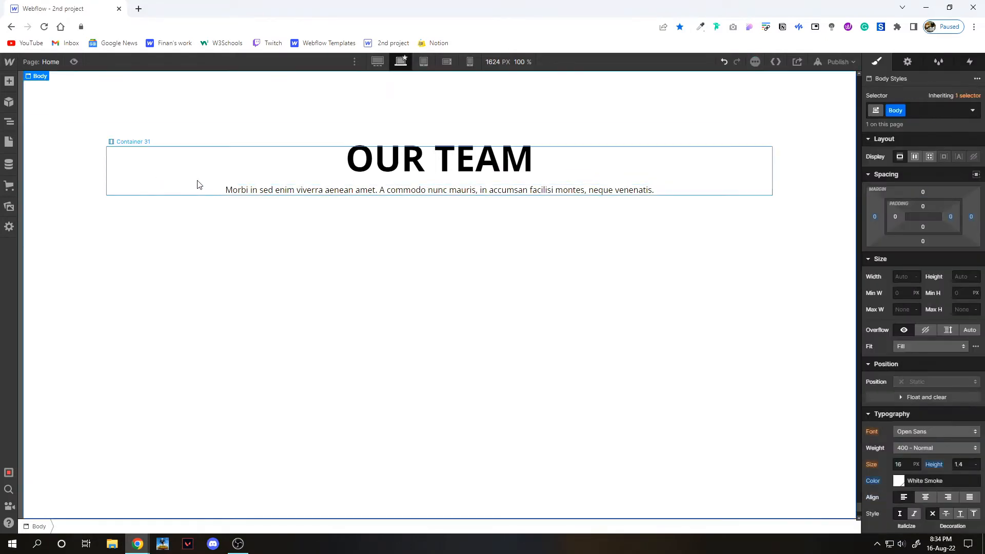
Add a grid below the paragraph in the container and configure it with four columns and one row.
left_click(199, 181)
left_click(9, 81)
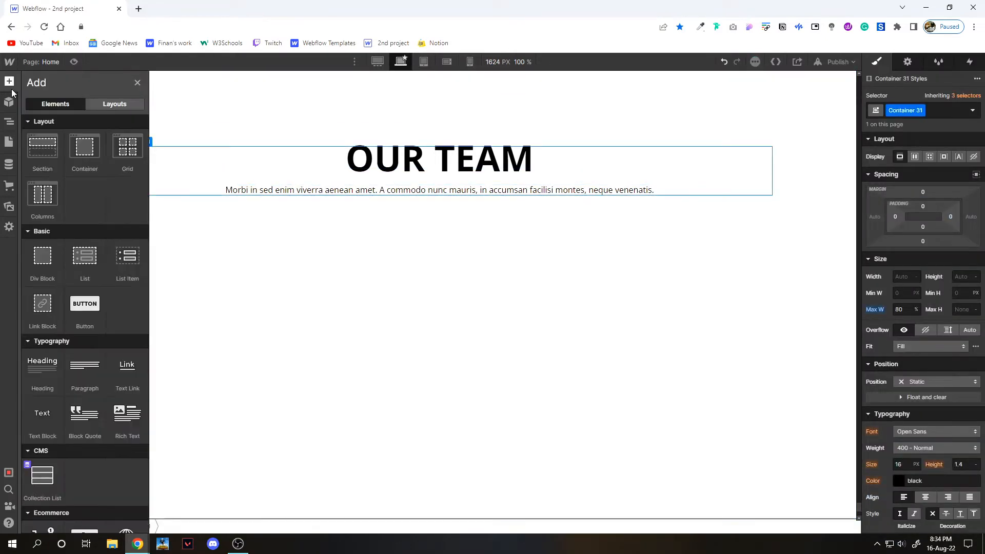
left_click_drag(133, 148, 224, 198)
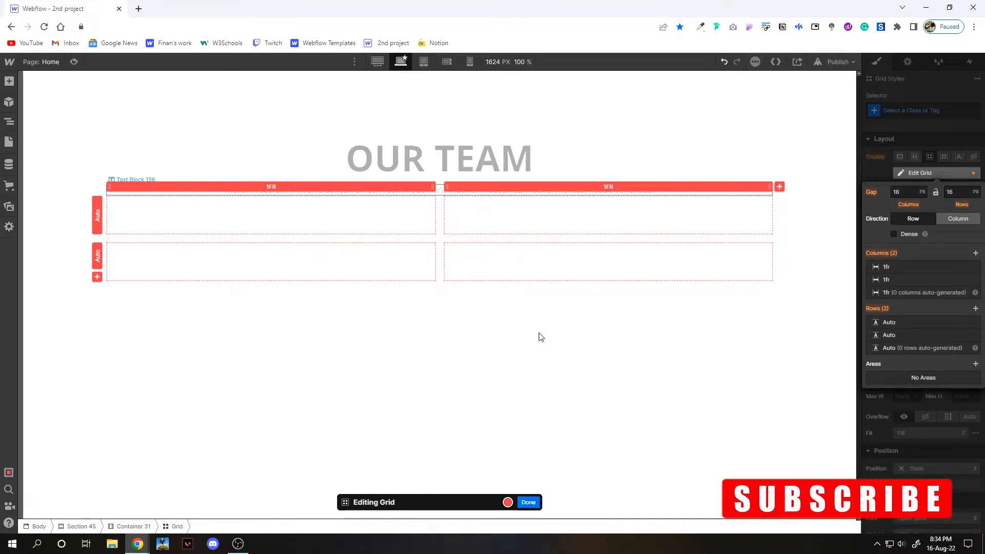
left_click(974, 335)
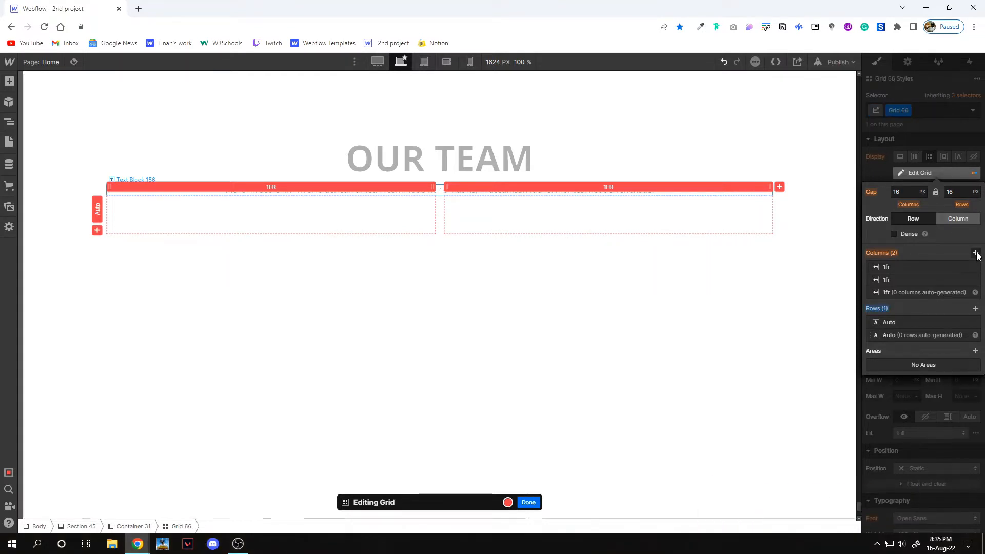
left_click(976, 253)
left_click(976, 254)
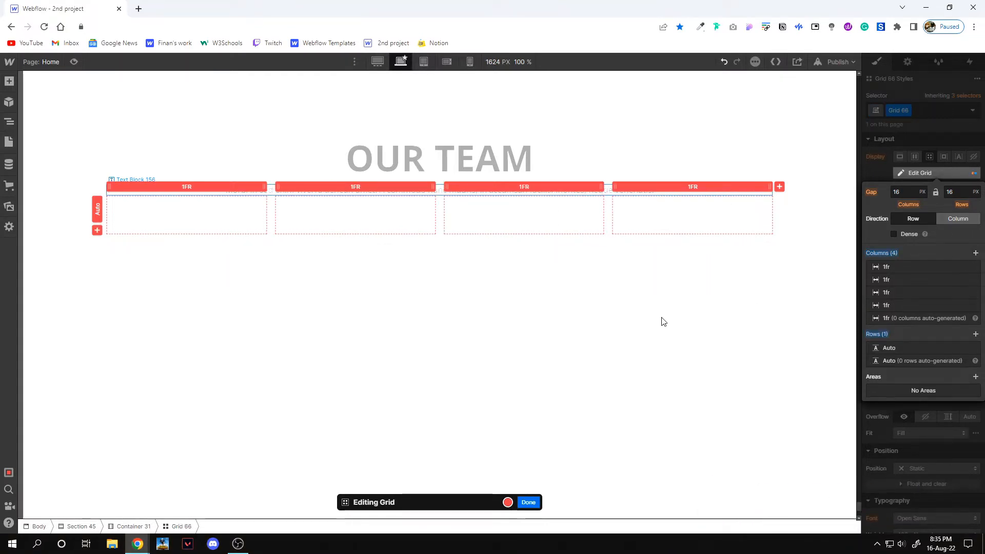
left_click(528, 500)
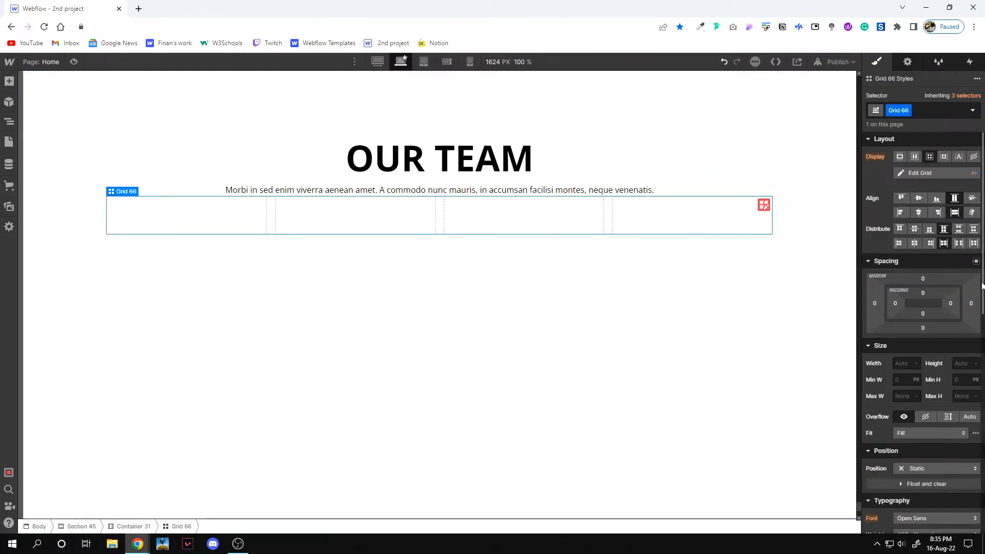
Set the grid's top margin to 40 px.
left_click(923, 277)
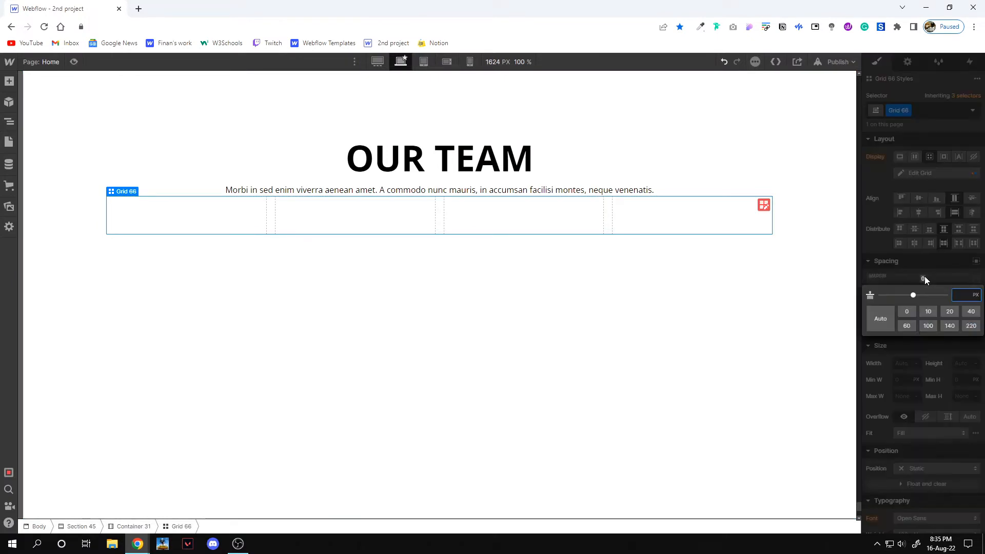
type("40")
key("Return")
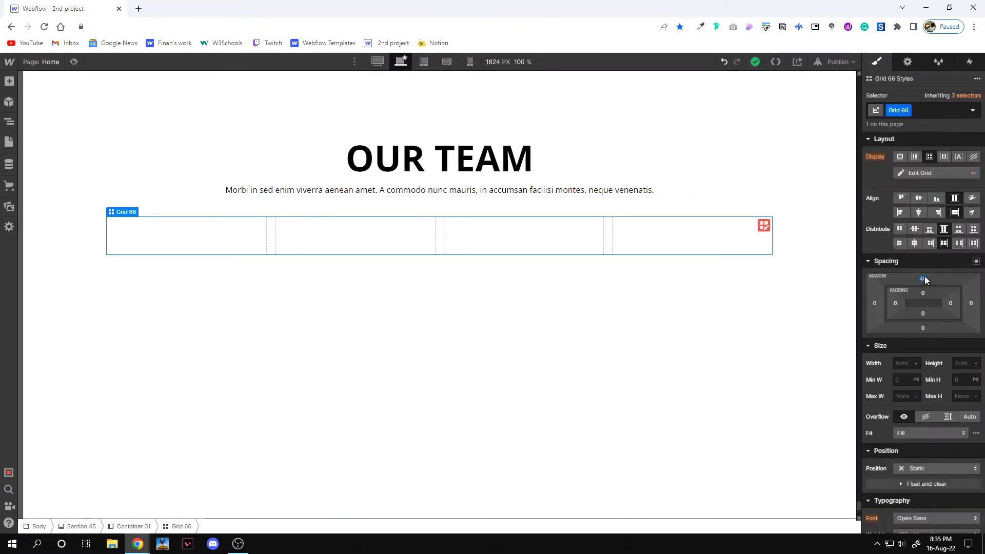
Add a div block to each of the four cells of the grid below the intro paragraph.
left_click(13, 81)
left_click_drag(43, 254, 163, 230)
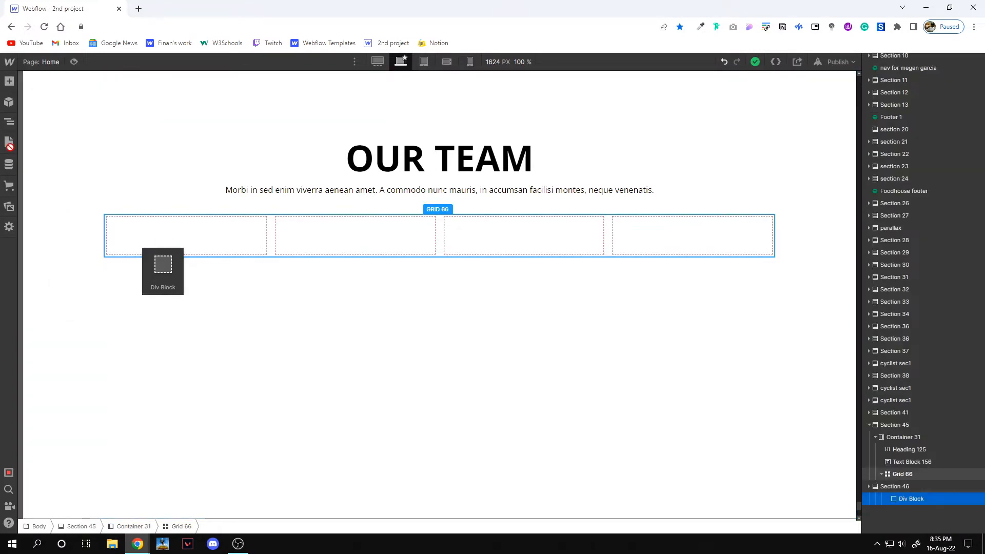
key("a")
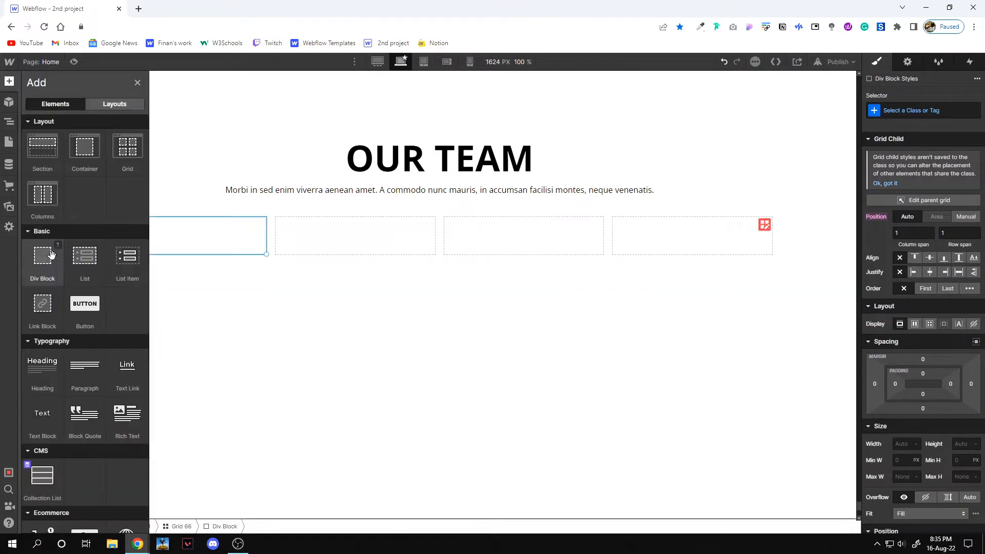
left_click_drag(38, 261, 260, 253)
left_click(12, 122)
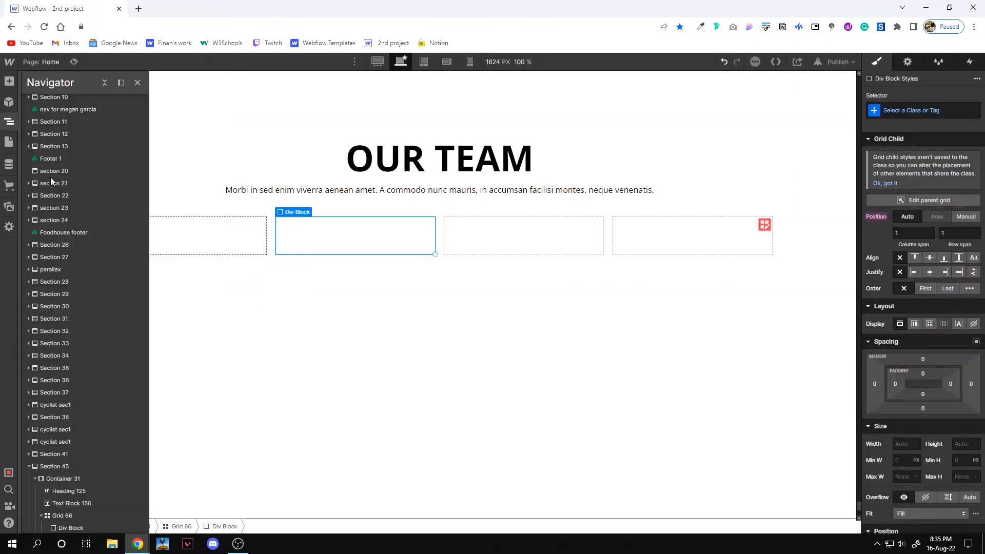
left_click(9, 207)
left_click(8, 81)
left_click_drag(43, 259, 665, 288)
left_click(9, 81)
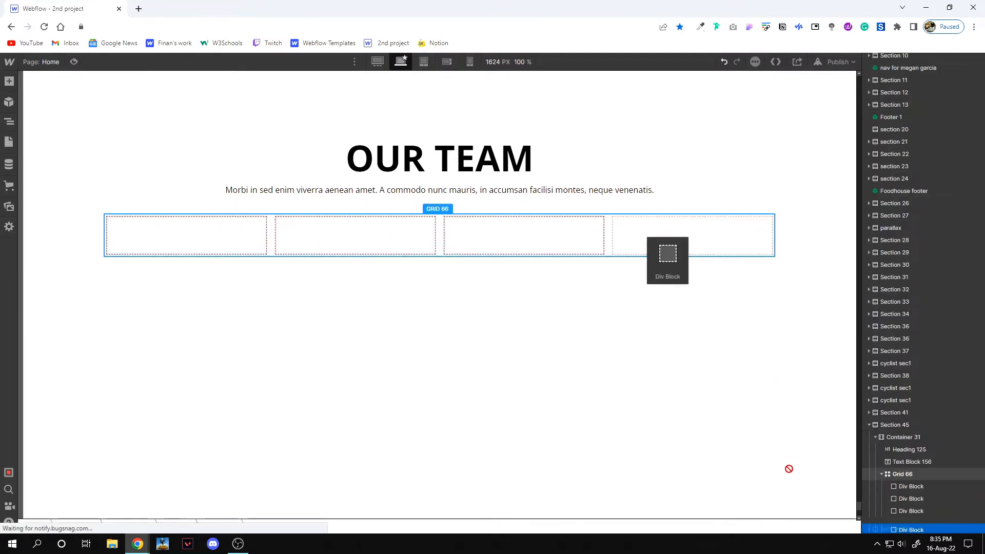
left_click(559, 237)
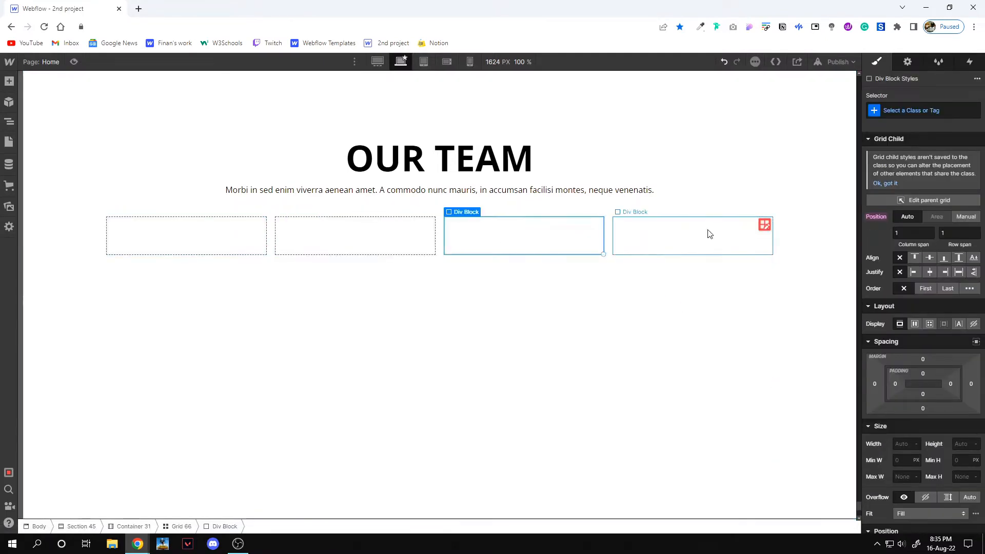
left_click(688, 234)
left_click(389, 236)
left_click(666, 237)
left_click(395, 236)
left_click(661, 236)
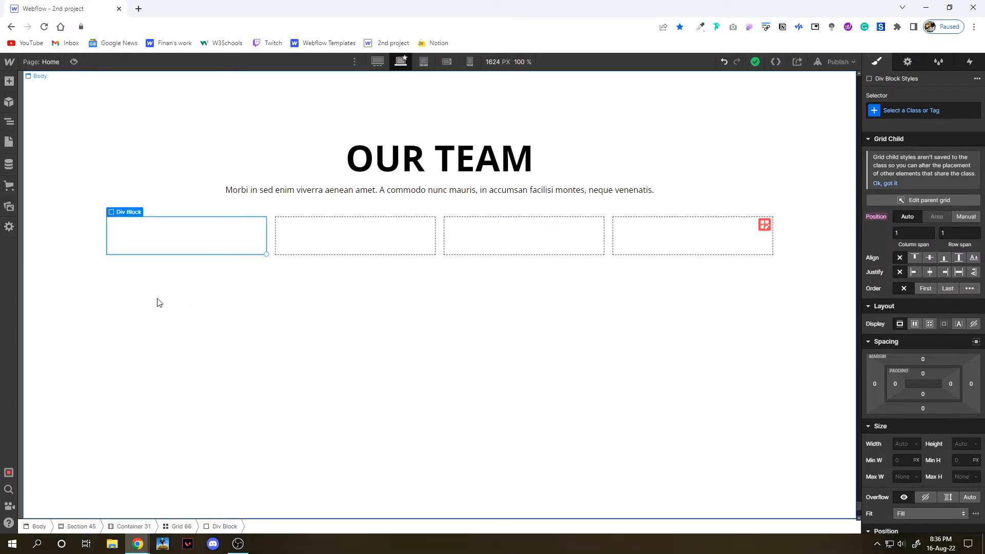
Insert the crossed-arms chef avatar into the first div block and the chef-under-lamps avatar into the second from the site assets.
left_click(8, 206)
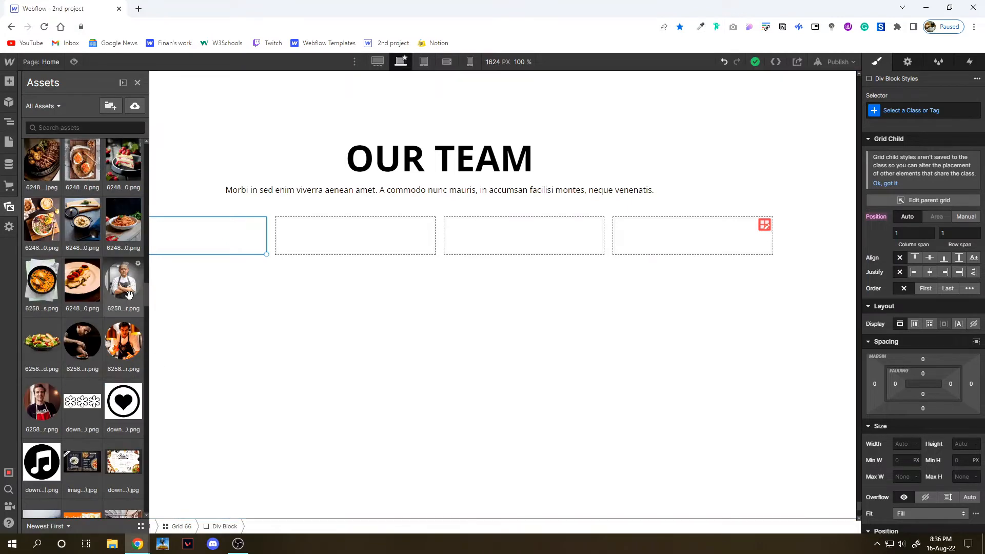
left_click_drag(129, 295, 179, 249)
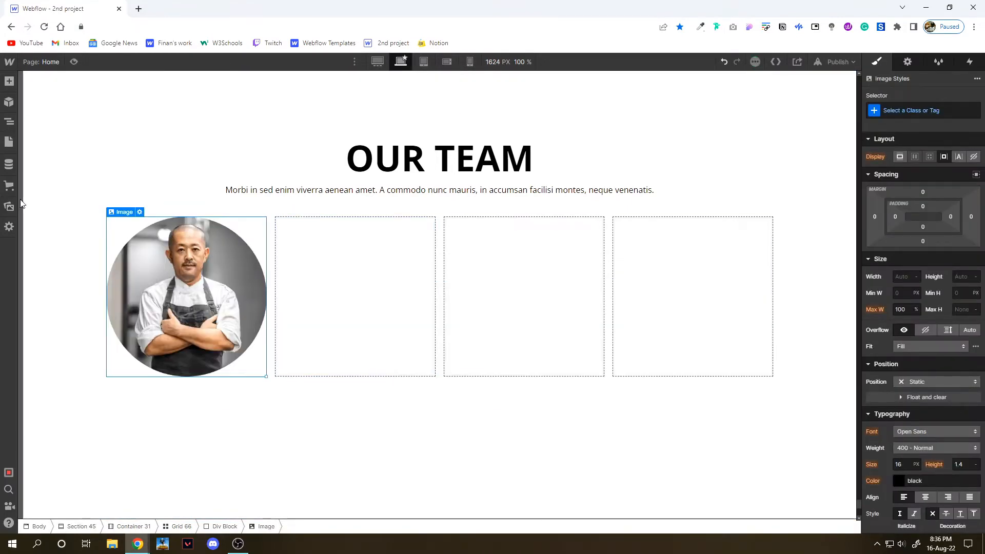
left_click(8, 206)
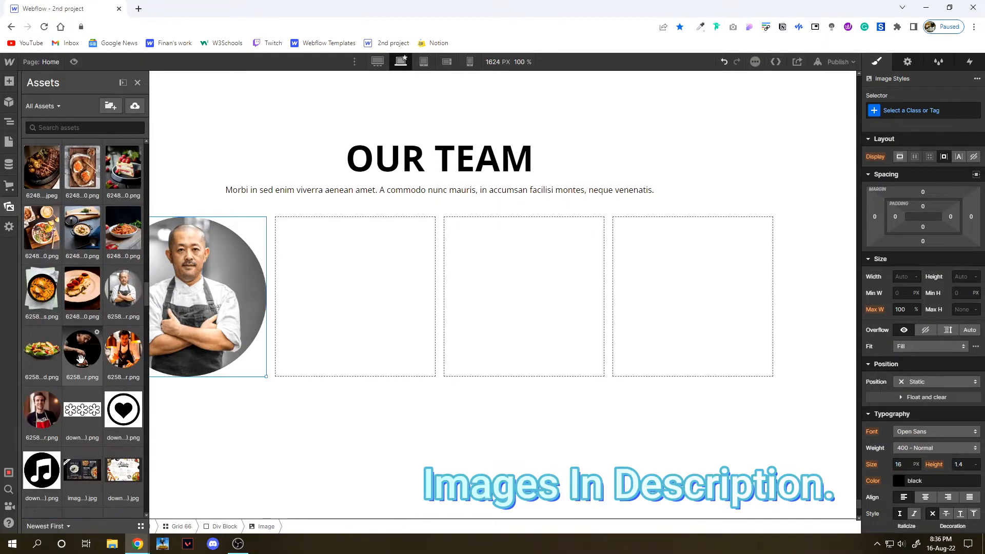
left_click_drag(81, 358, 321, 259)
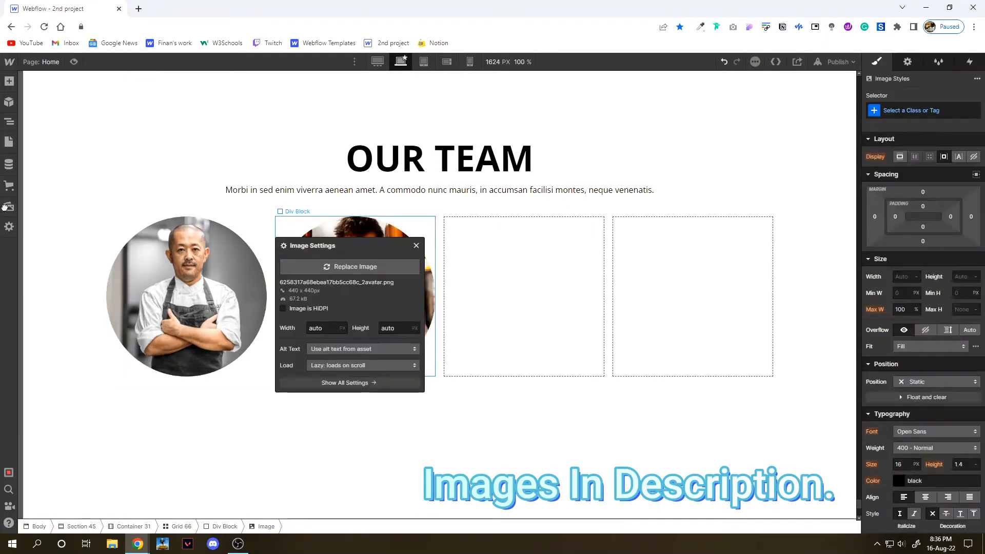
Insert the smiling red-apron chef avatar into the third div block and the tattooed chef avatar into the fourth.
left_click(5, 206)
left_click_drag(49, 371, 464, 276)
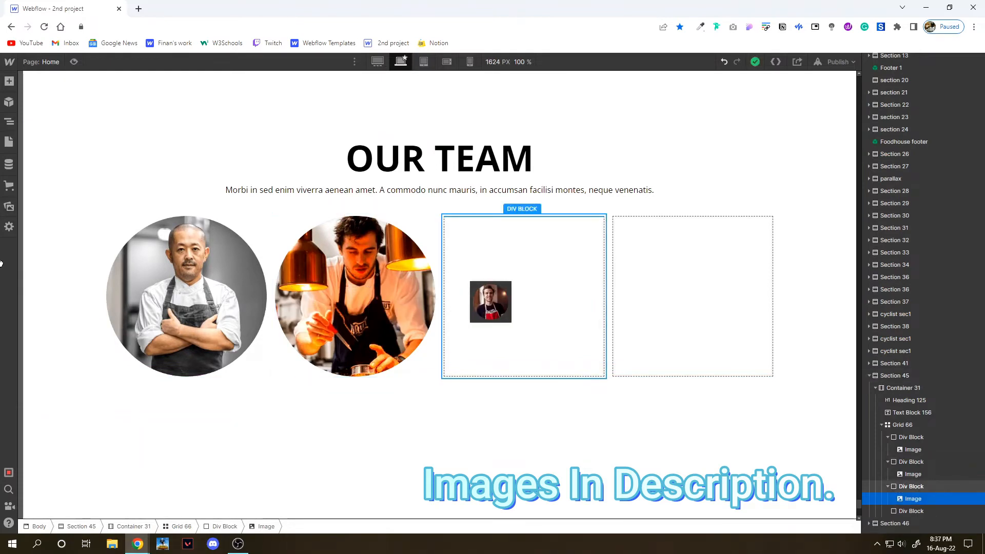
left_click(9, 207)
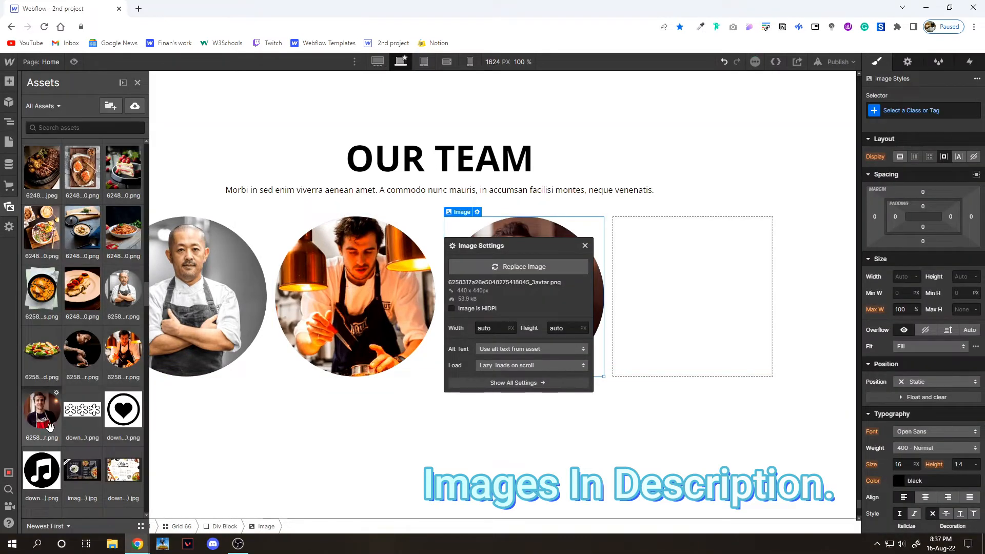
left_click_drag(82, 357, 289, 305)
left_click_drag(624, 282, 664, 270)
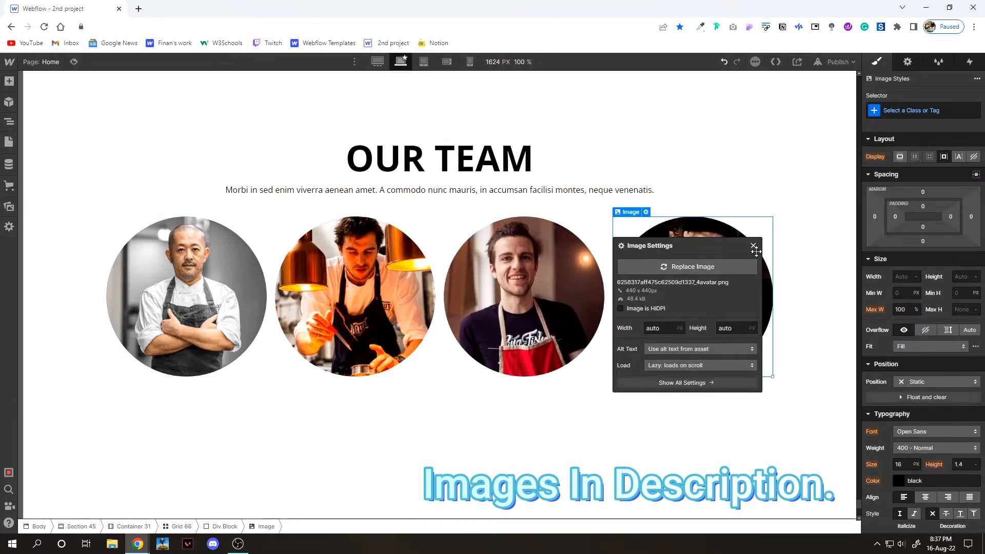
left_click(752, 247)
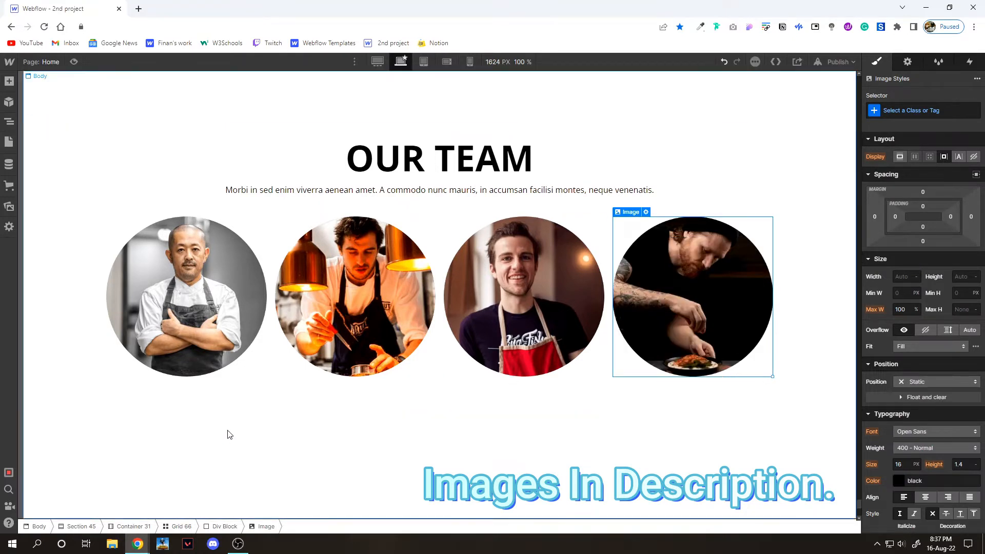
Set the first and second chef images to 230 px wide and 230 px high.
left_click(226, 345)
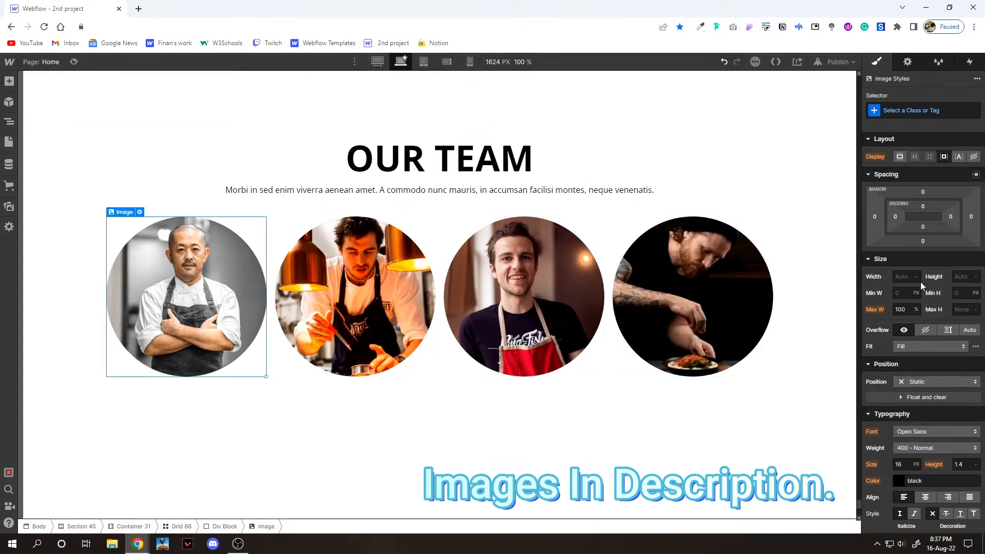
left_click(903, 276)
type("250")
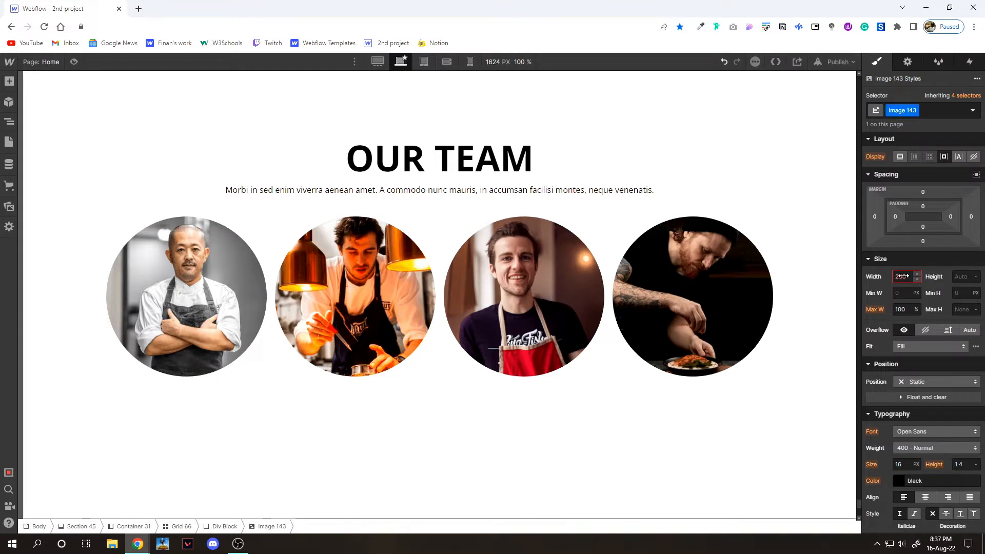
key("Tab")
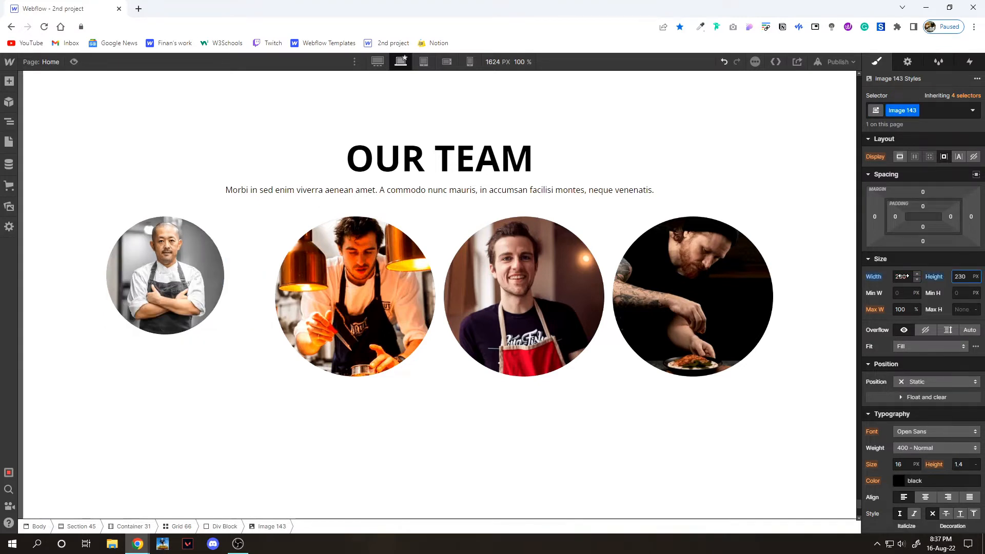
left_click(352, 367)
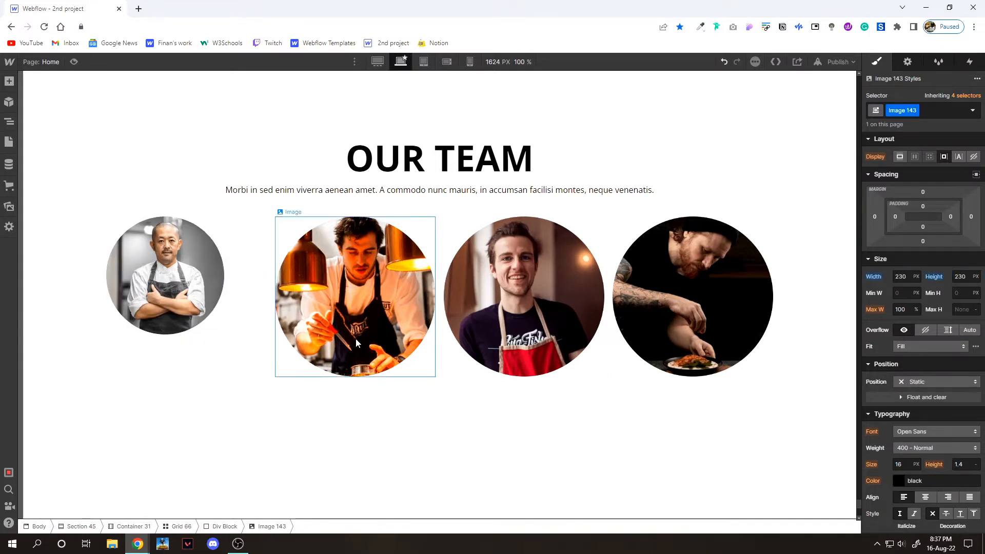
left_click(903, 278)
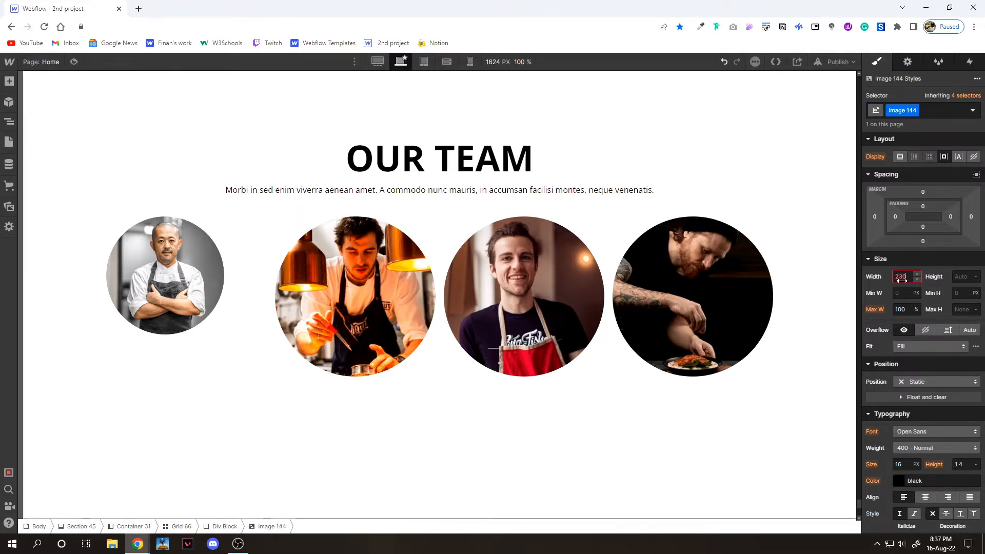
key("Tab")
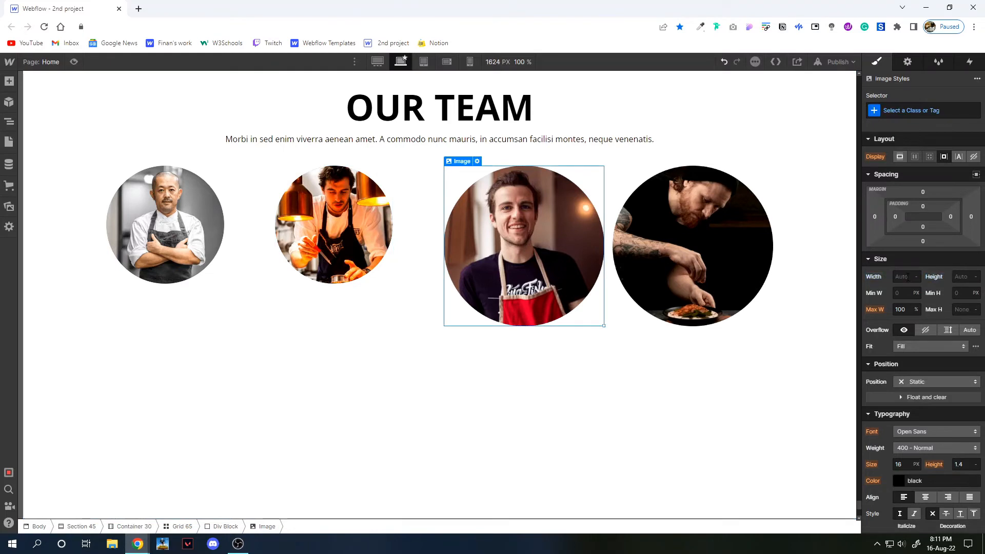
Set the third and fourth chef images to 230 px wide and 230 px high.
left_click(905, 277)
key("Tab")
type("230")
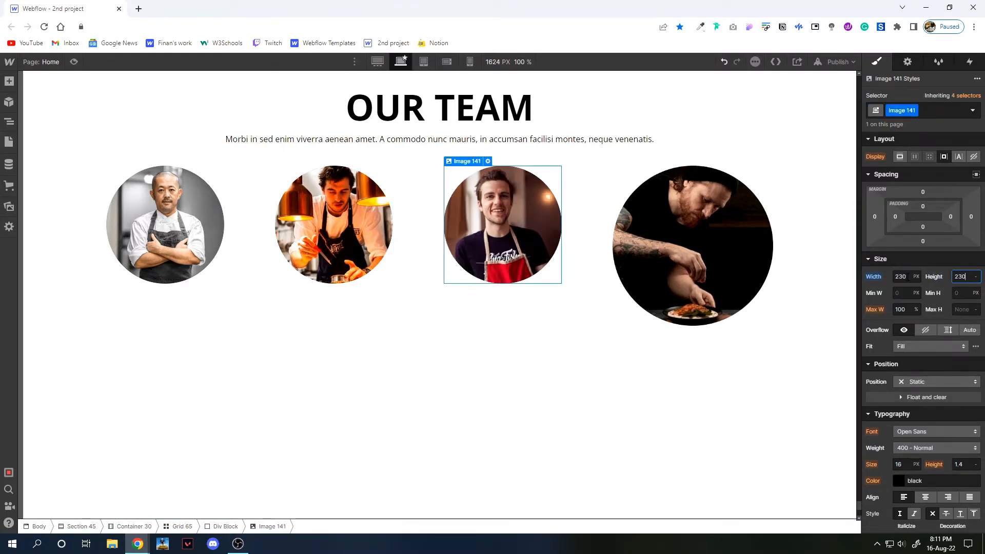
left_click(725, 268)
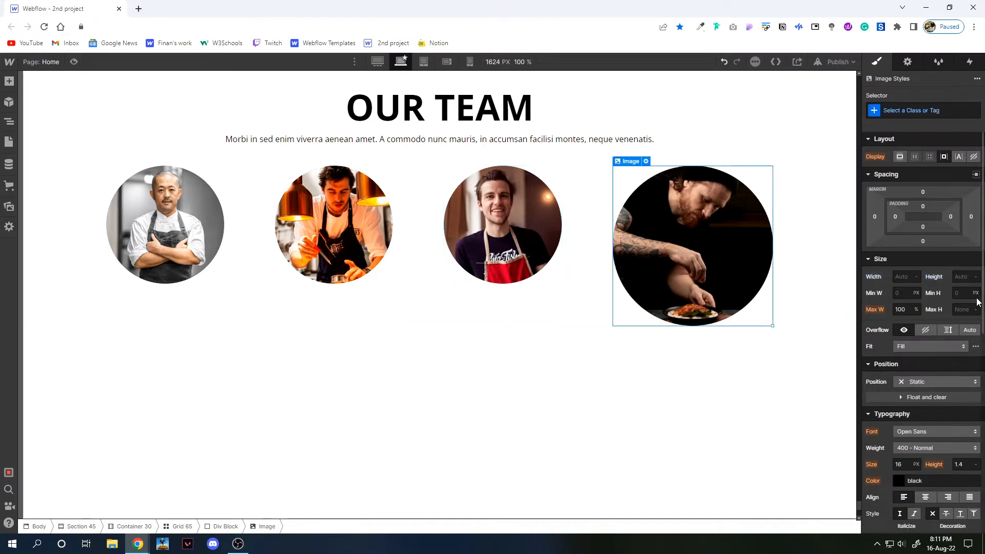
left_click(901, 275)
type("230")
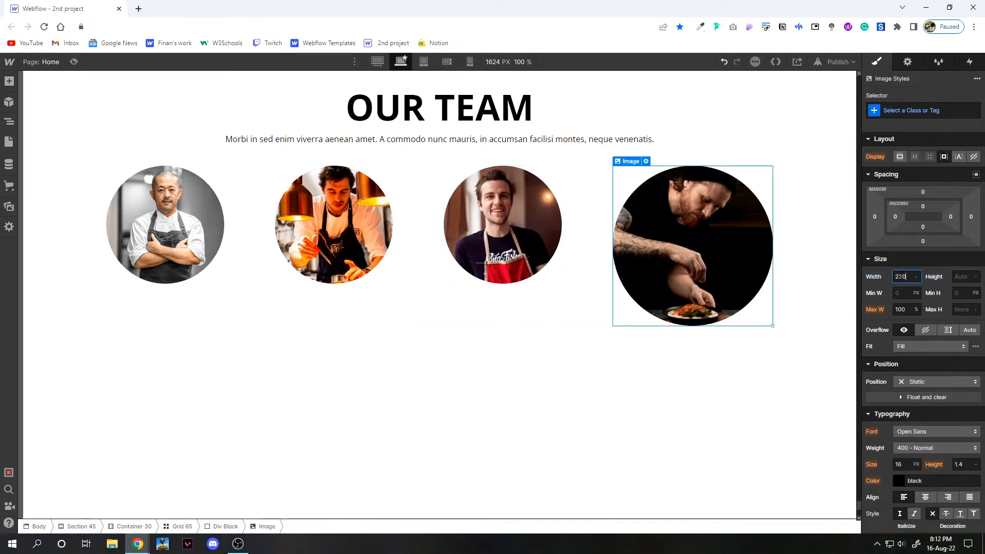
type("2")
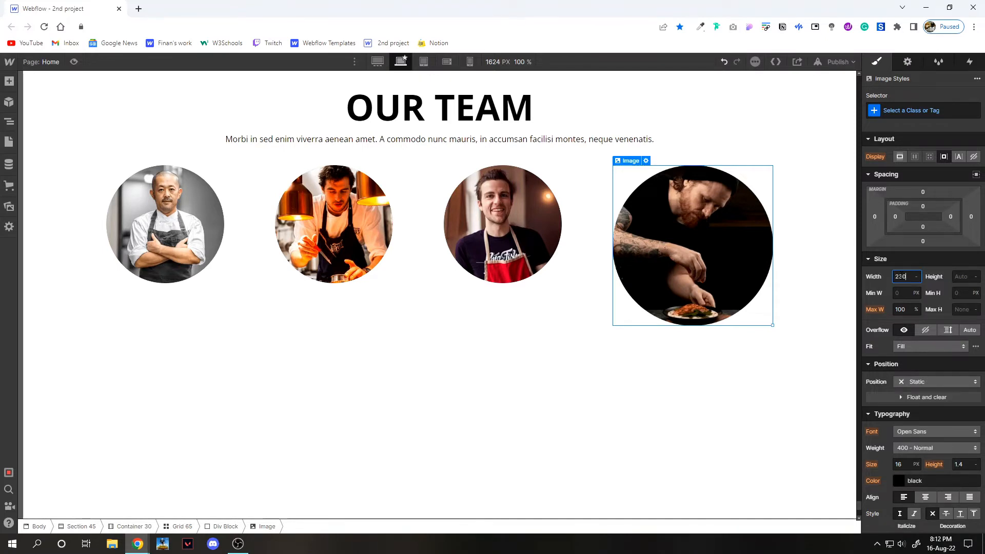
key("Tab")
type("23")
Add a text block inside the first div block, directly below the chef image.
left_click(238, 228)
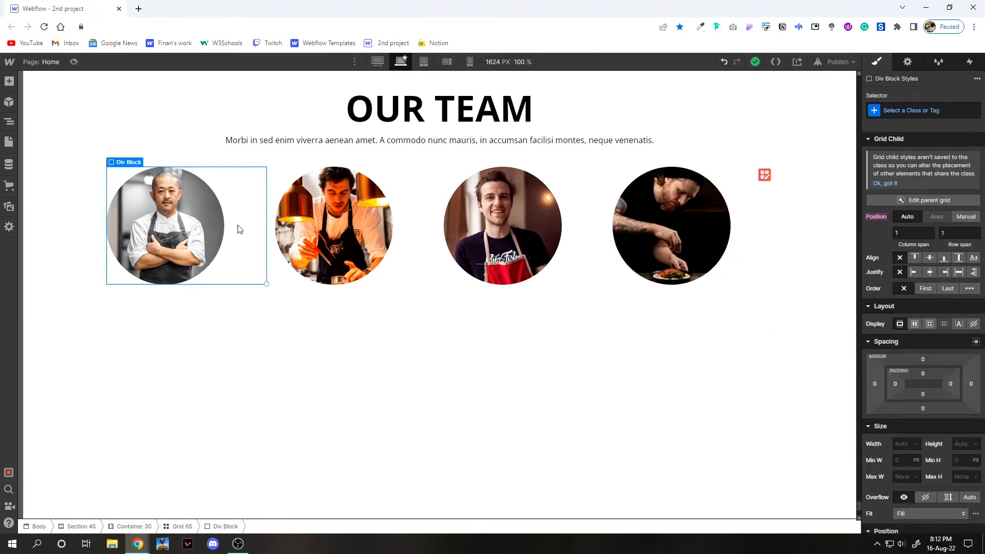
left_click(9, 81)
left_click_drag(43, 411, 167, 284)
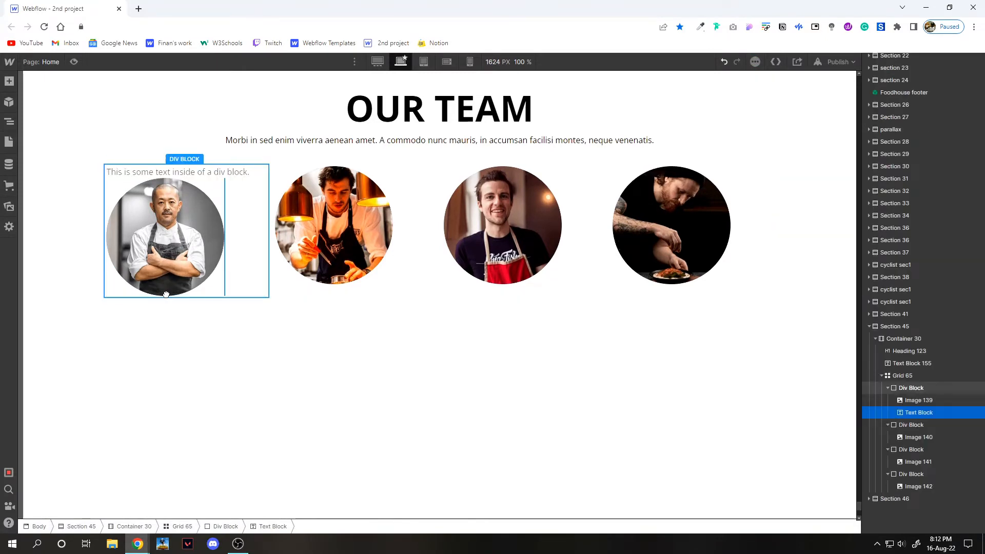
left_click_drag(166, 295, 162, 301)
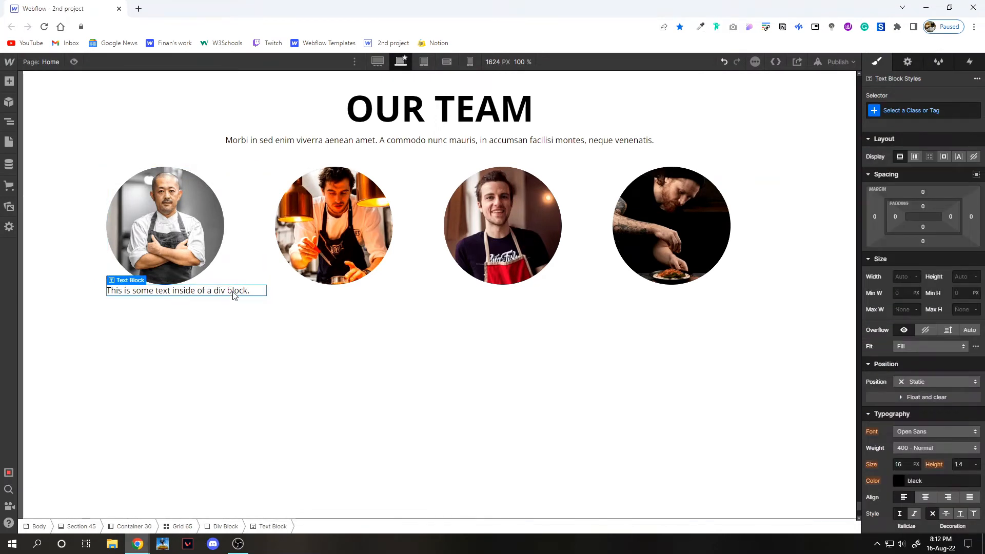
Create the class "7" on the text block below the first chef image.
left_click(903, 109)
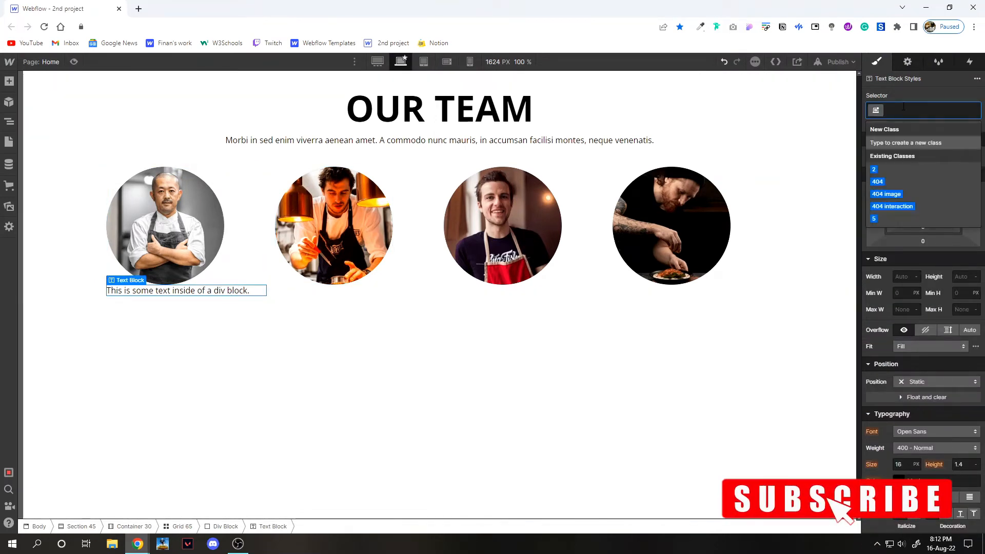
type("7")
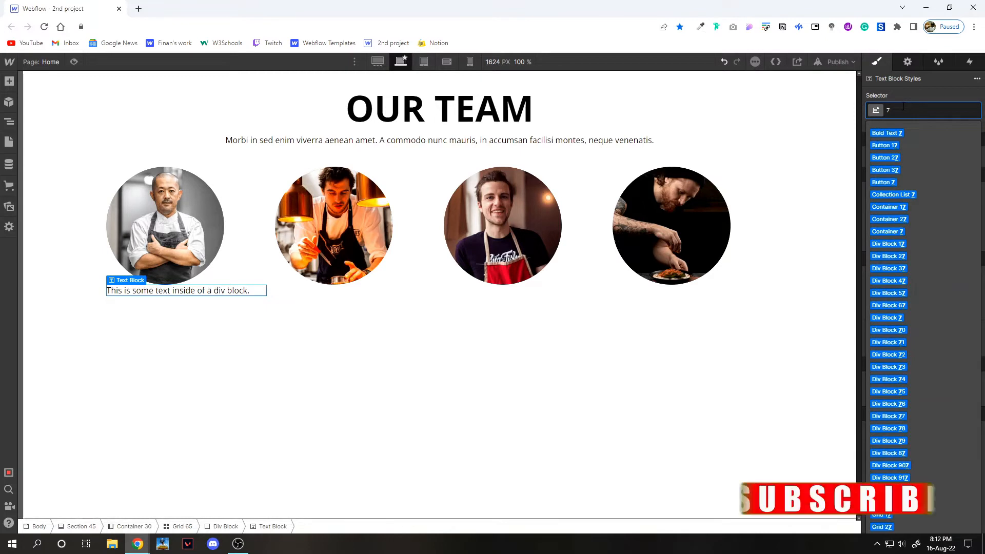
key("Return")
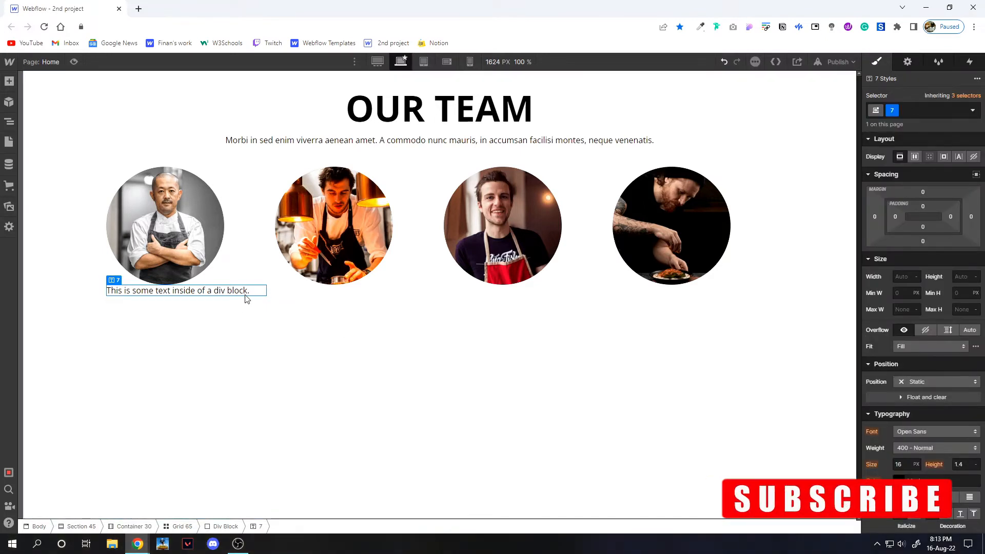
Paste a copy of the class 7 text block below the chef image in each of the other three div blocks.
left_click(408, 272)
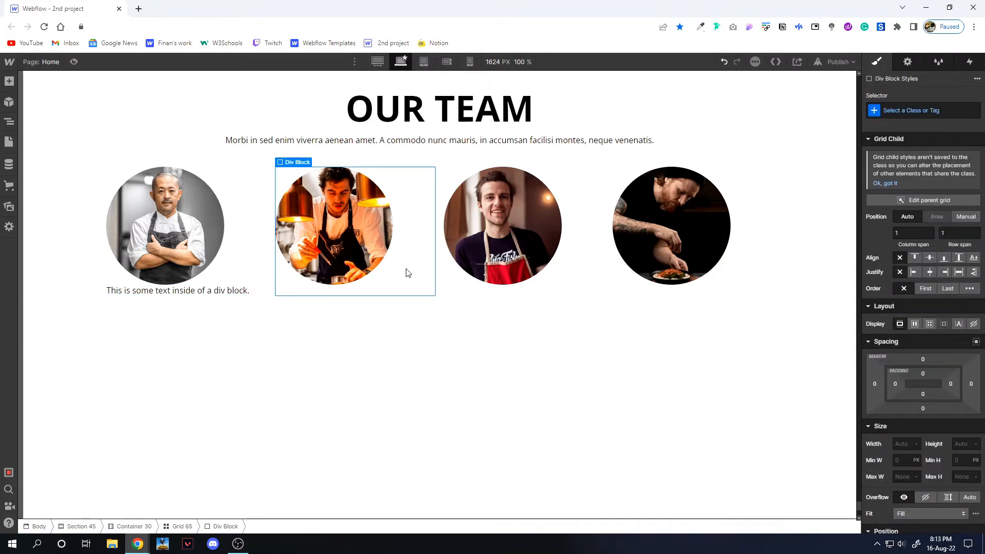
type("This is some text inside of a div block.")
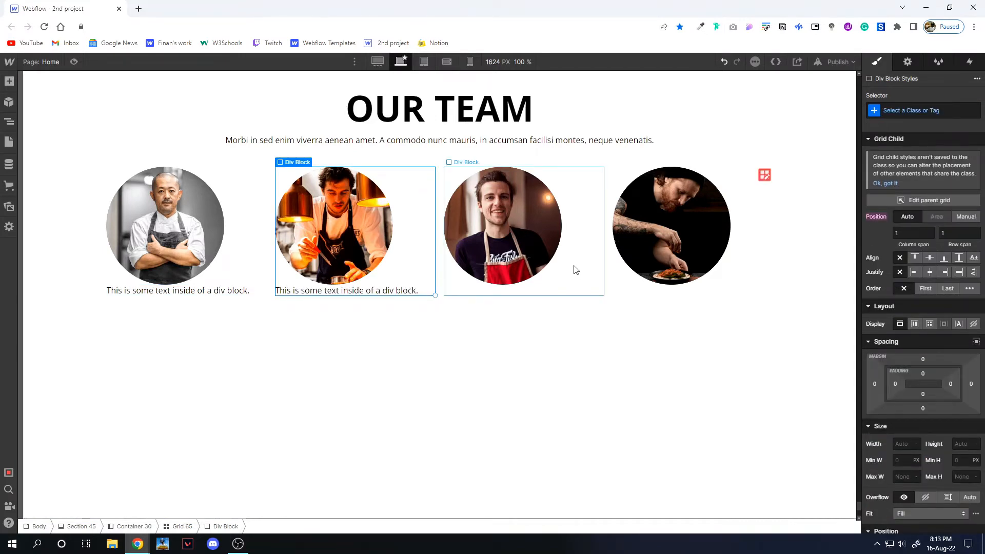
left_click(576, 269)
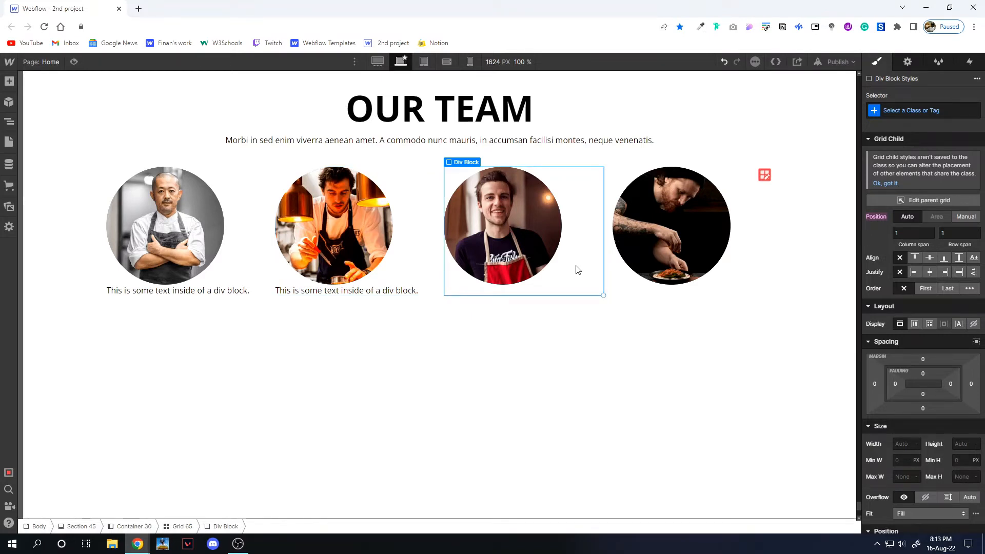
key("ctrl+v")
left_click(764, 271)
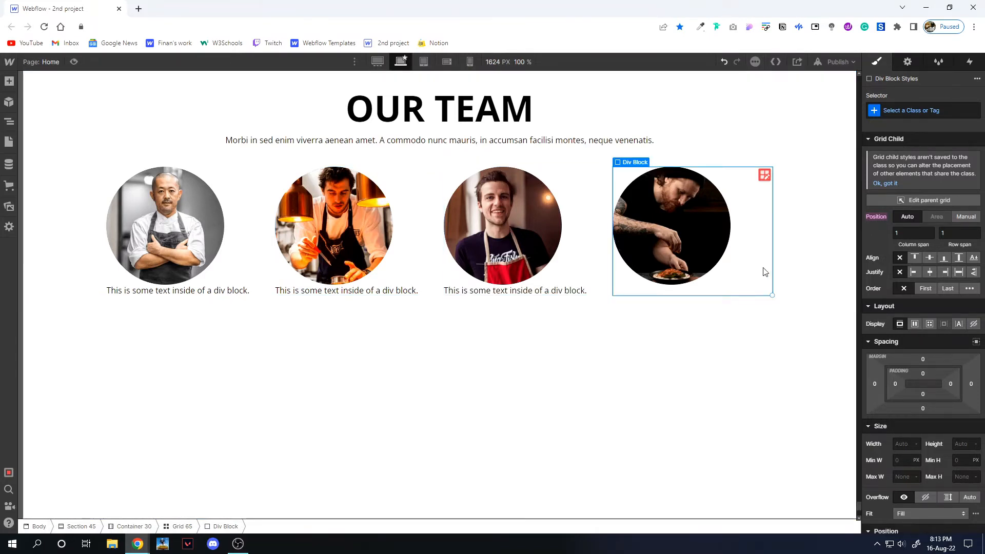
type("This is some text inside of a div block.")
left_click(208, 293)
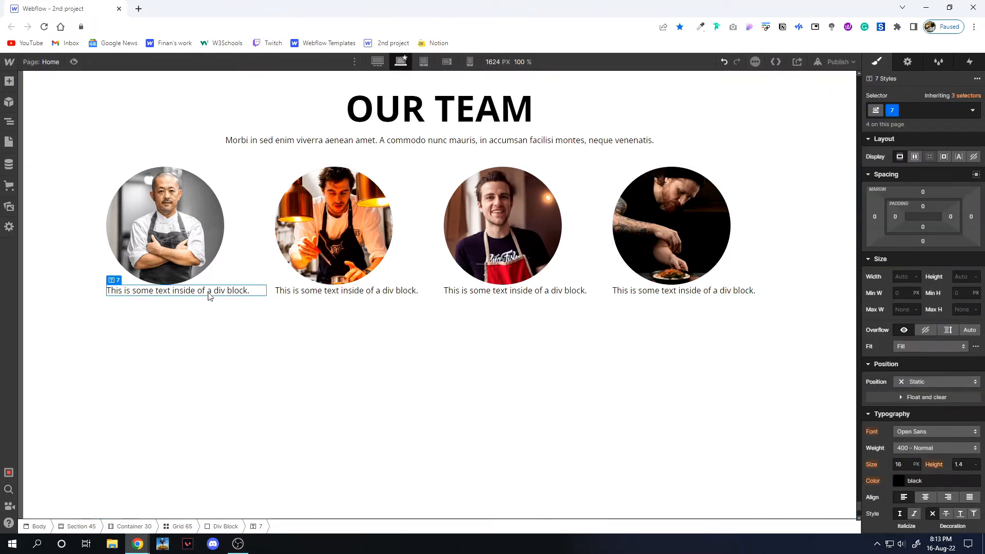
Replace the placeholder text below the first chef image with the chef's full name in capitals.
triple_click(205, 291)
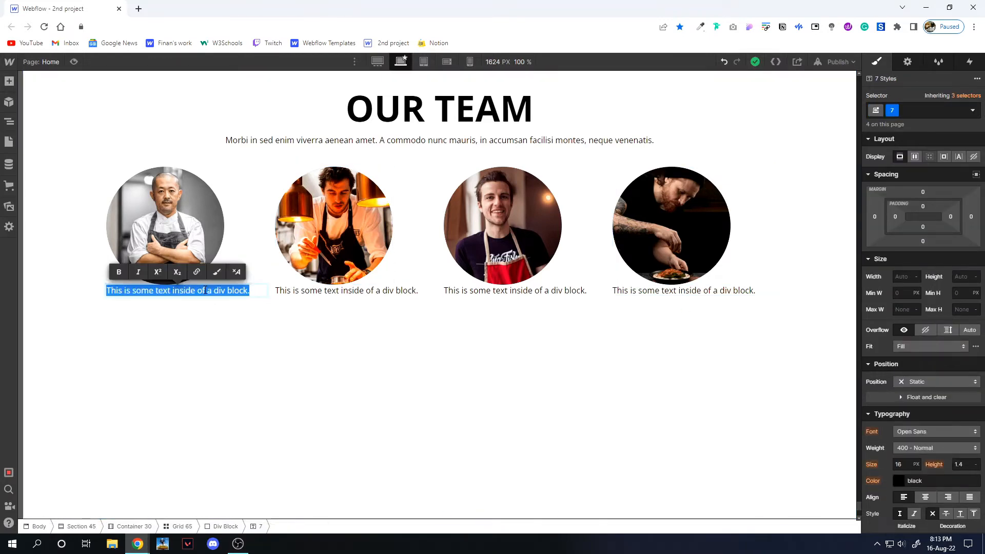
type("JONA")
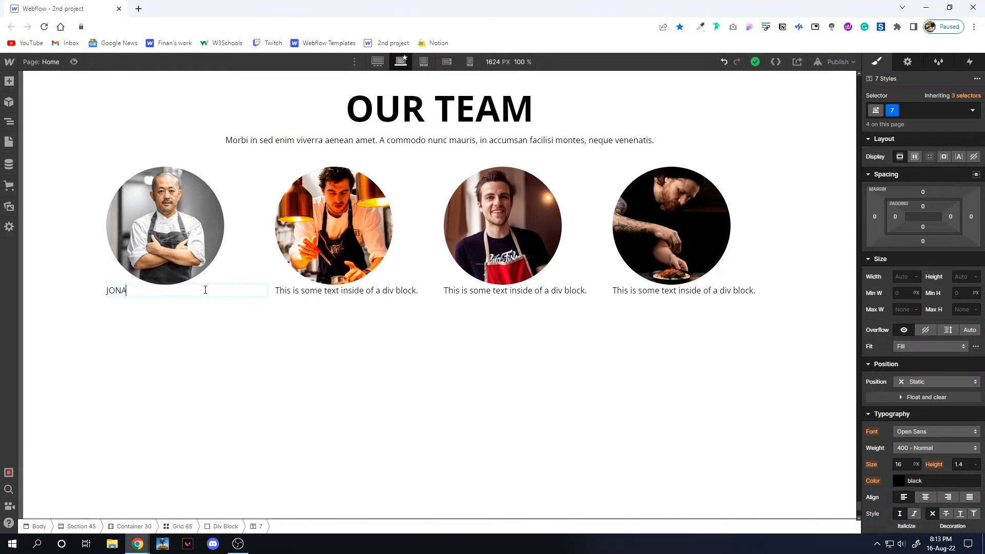
type("THAN TYLER")
Copy the second chef's name from the Foody page and paste it over the placeholder text below the second chef image.
key("alt+Tab")
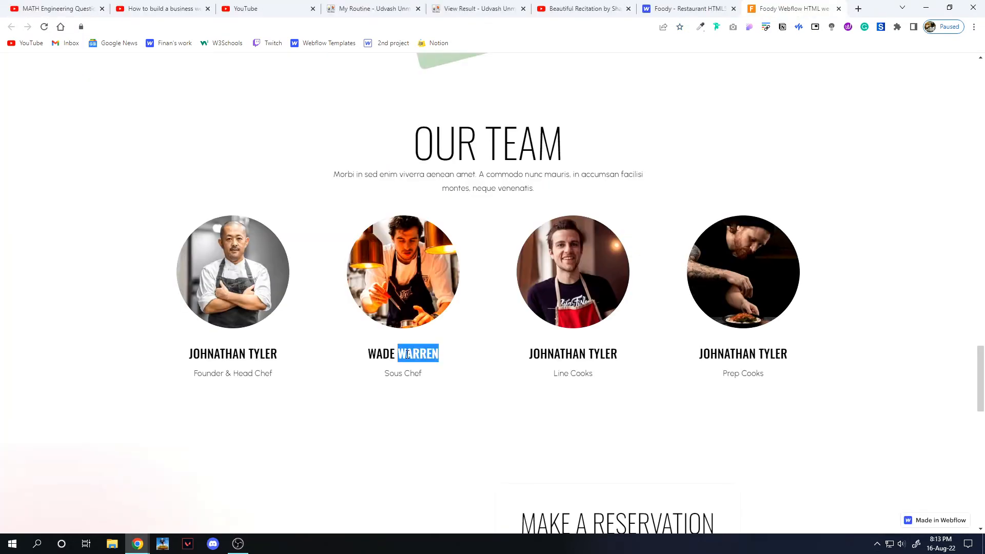
triple_click(408, 354)
key("ctrl+c")
key("alt+Tab")
left_click(386, 295)
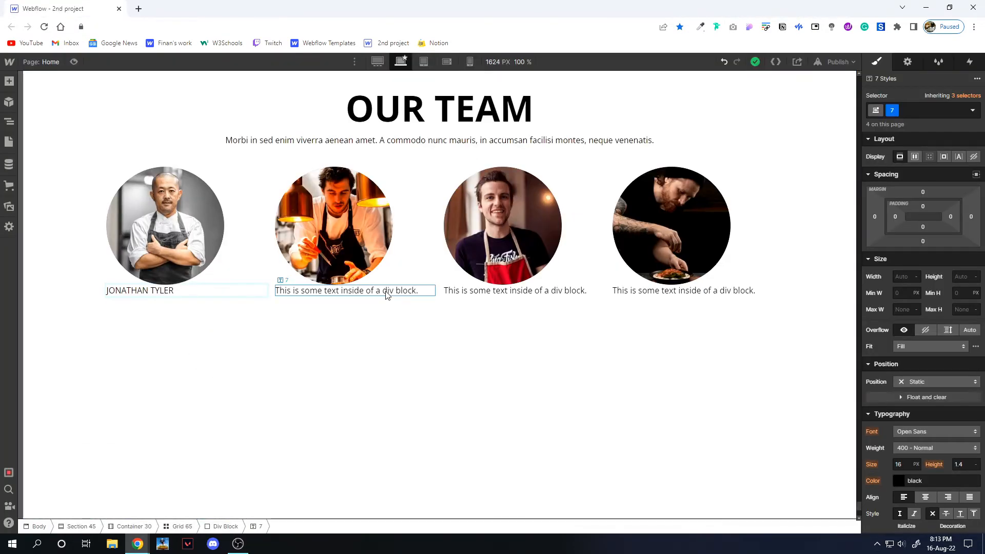
double_click(386, 292)
triple_click(387, 291)
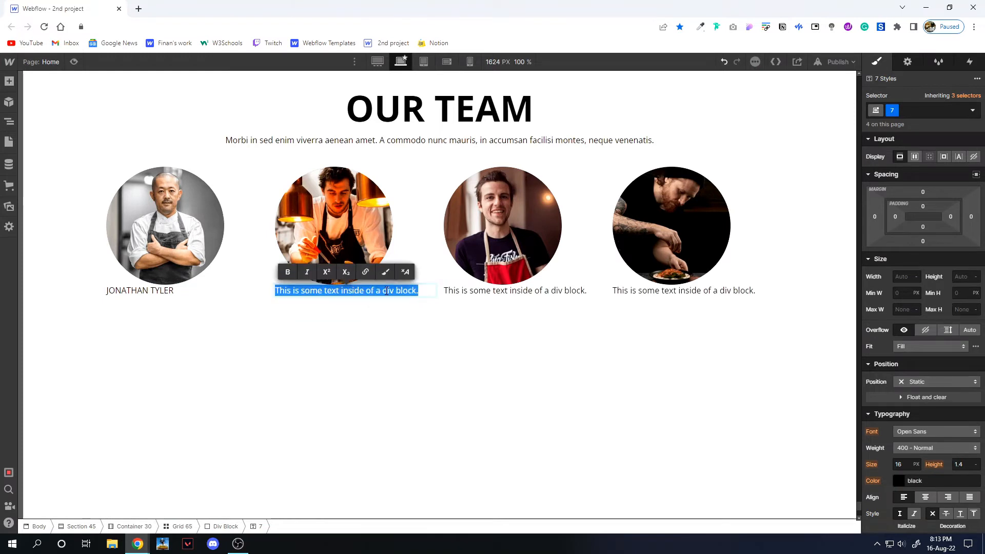
key("ctrl+v")
Copy the third chef's name from the Foody page and paste it over the placeholder text below the third chef image.
key("alt+Tab")
triple_click(563, 351)
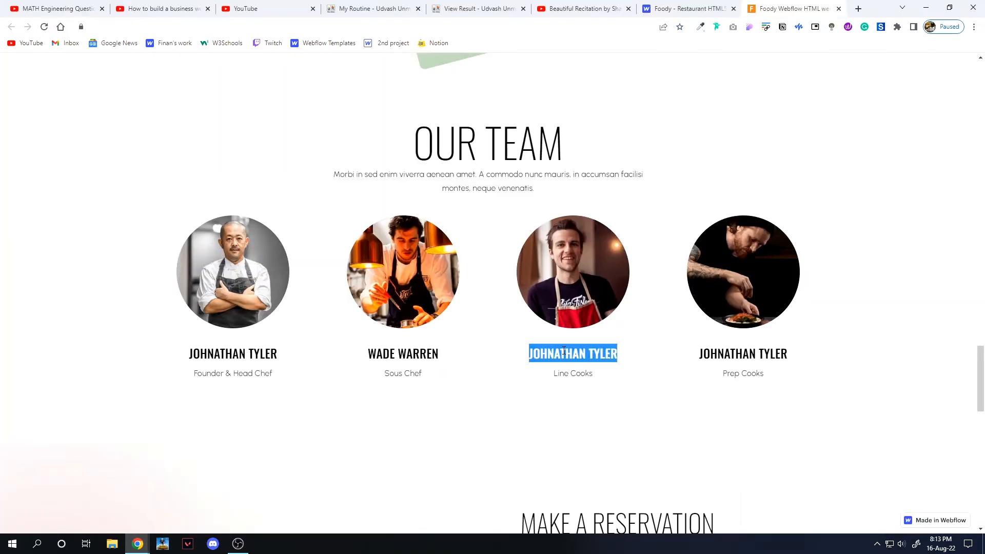
key("ctrl+c")
key("alt+Tab")
left_click(510, 293)
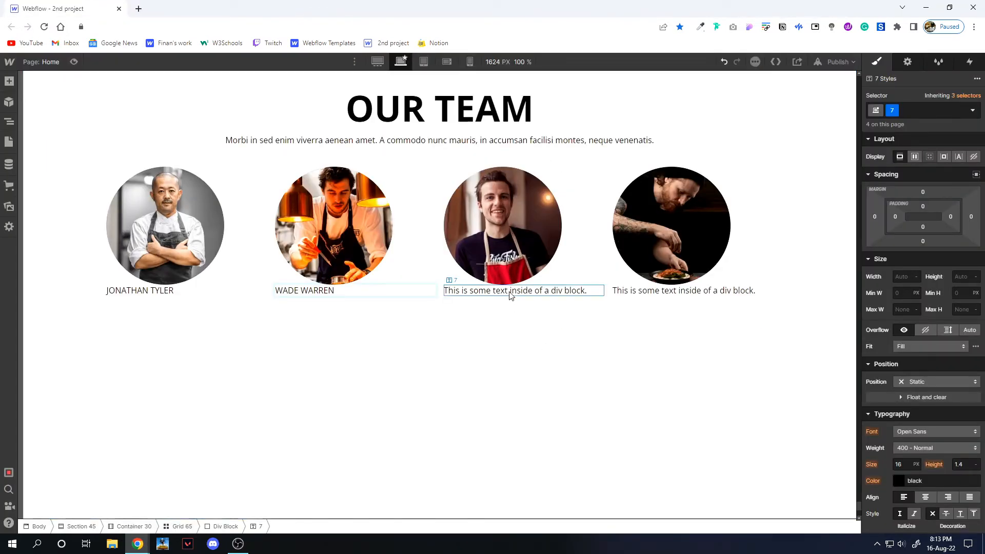
double_click(510, 291)
triple_click(510, 292)
key("ctrl+v")
Copy the fourth chef's name from the Foody page and paste it over the placeholder text below the fourth chef image.
key("alt+Tab")
triple_click(775, 354)
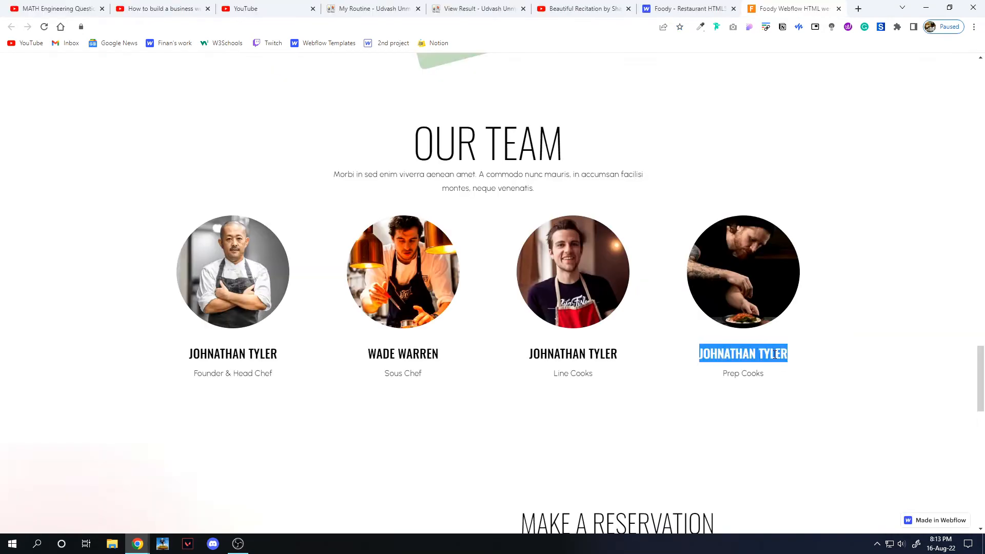
key("ctrl+c")
key("alt+Tab")
left_click(736, 290)
double_click(737, 291)
triple_click(737, 291)
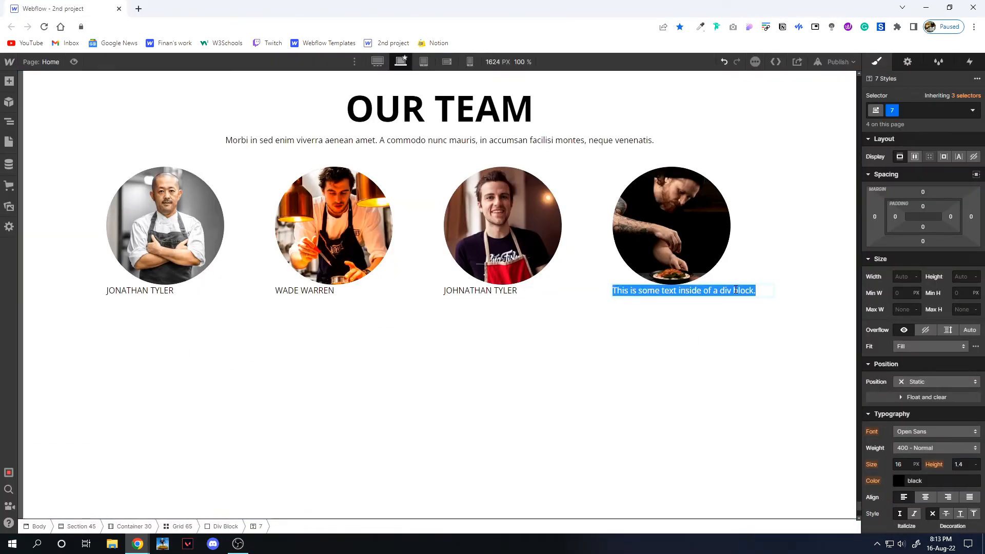
key("ctrl+v")
key("Escape")
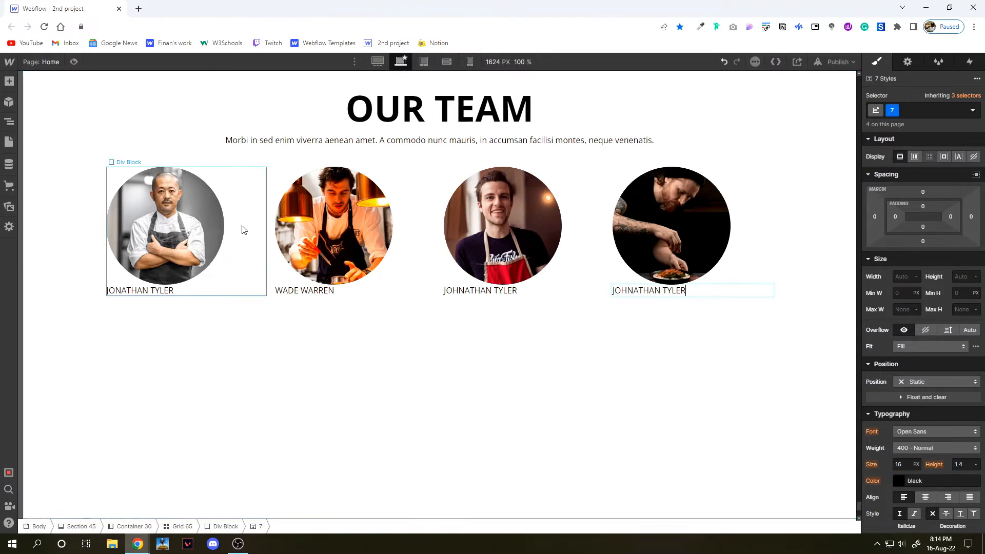
Set the class 7 name captions to weight 700 - Bold and font size 22 px.
left_click(208, 294)
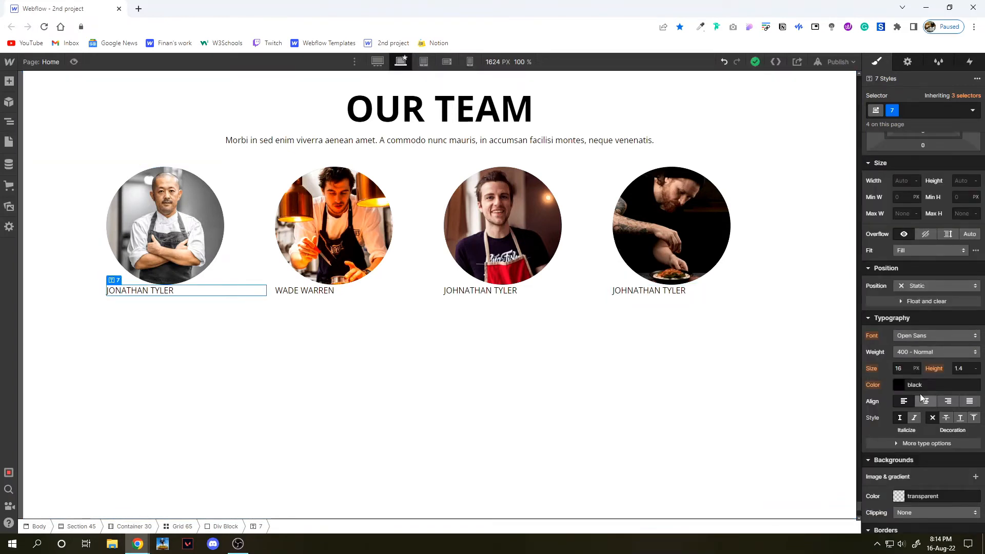
left_click(910, 355)
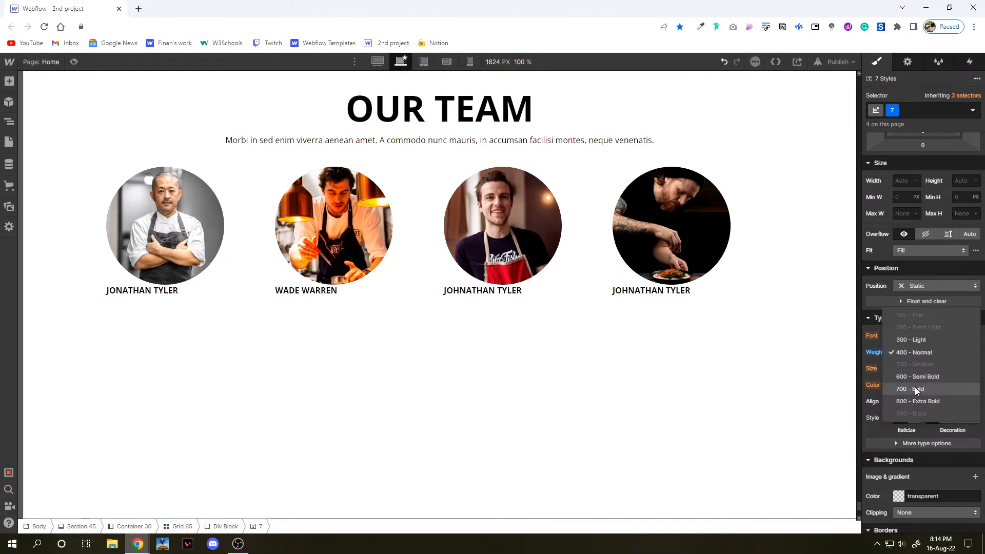
left_click(915, 388)
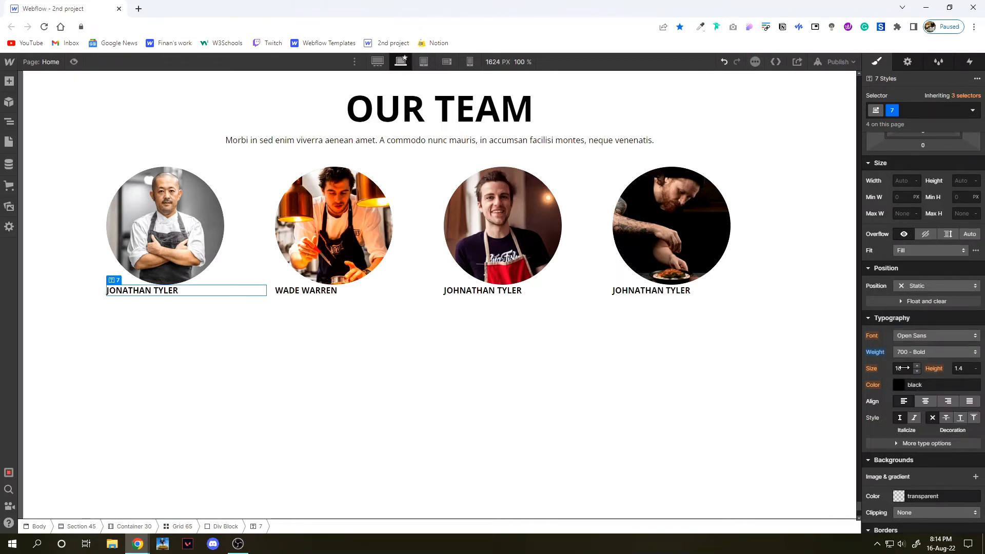
left_click(902, 369)
type("22")
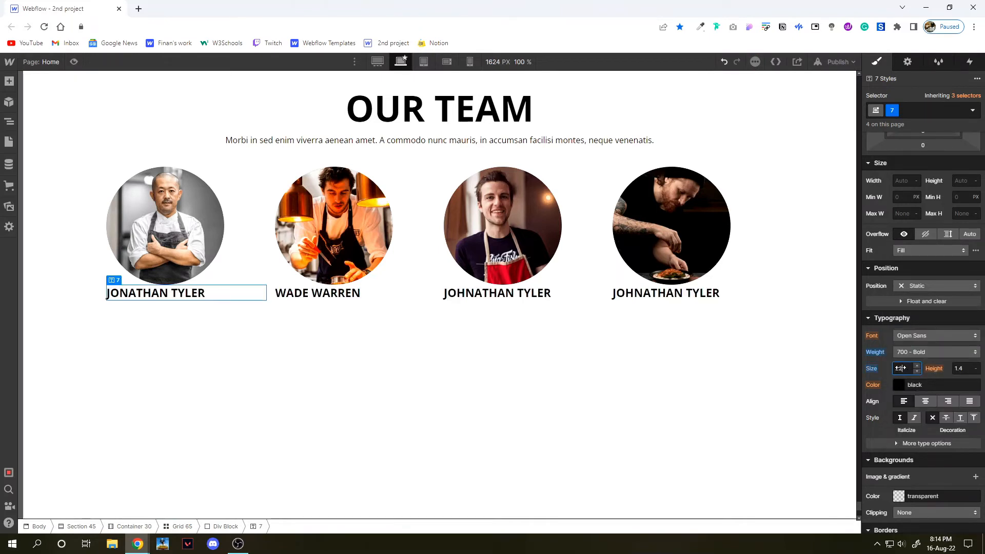
Give the class 7 name captions a top margin of 10 px.
scroll(902, 368, "down", 3)
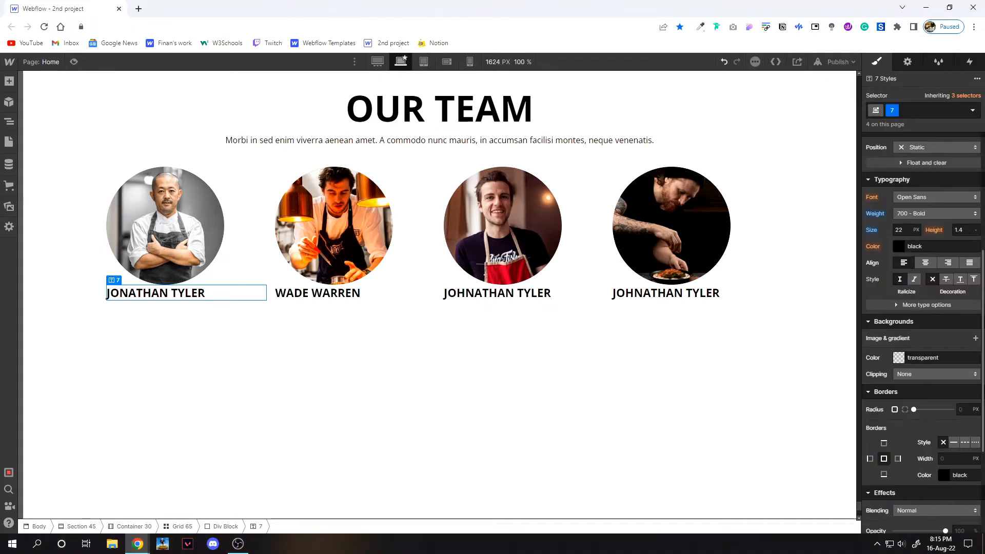
scroll(954, 379, "up", 4)
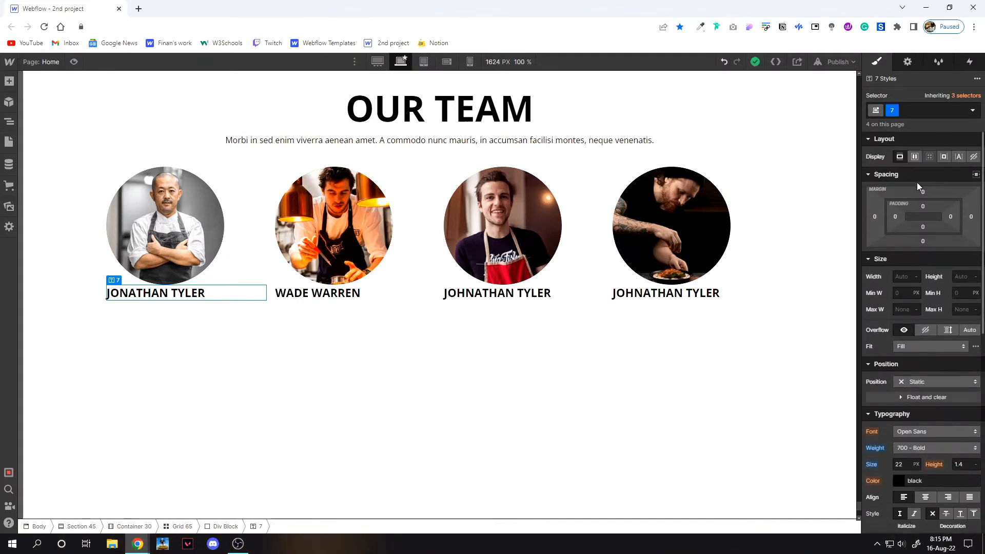
left_click(923, 193)
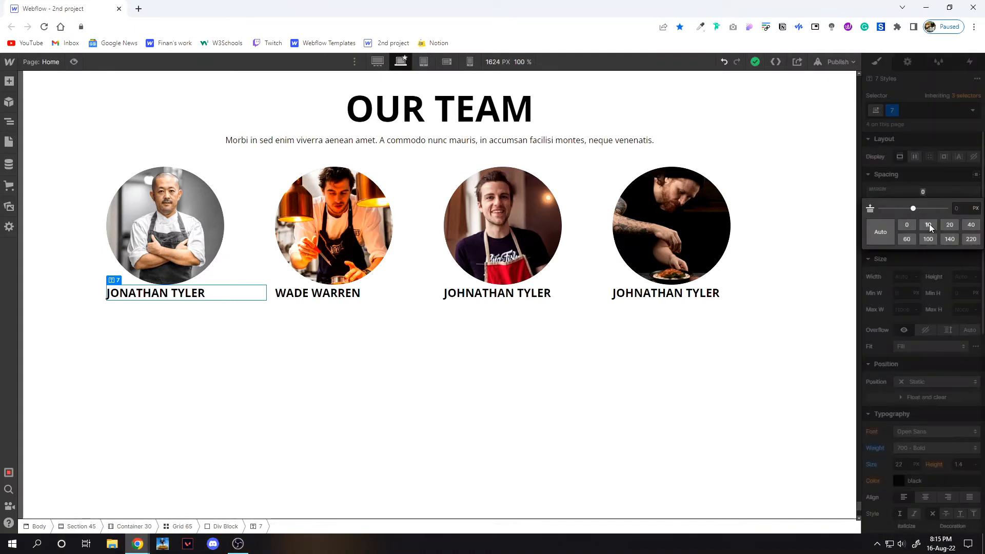
left_click(928, 224)
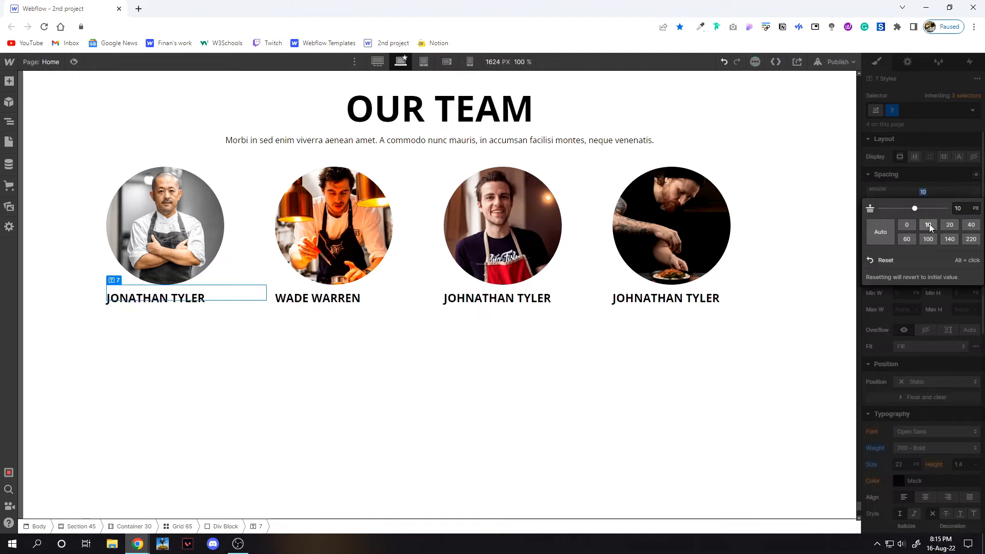
left_click(900, 170)
left_click(247, 262)
left_click(245, 436)
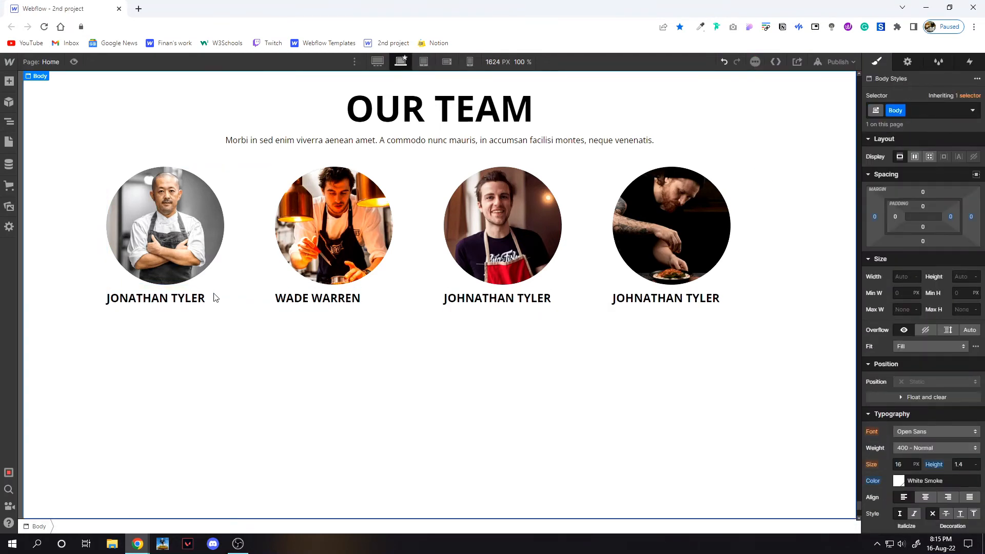
Make the first chef's div block a vertical flex layout with its children aligned to the center.
left_click(233, 268)
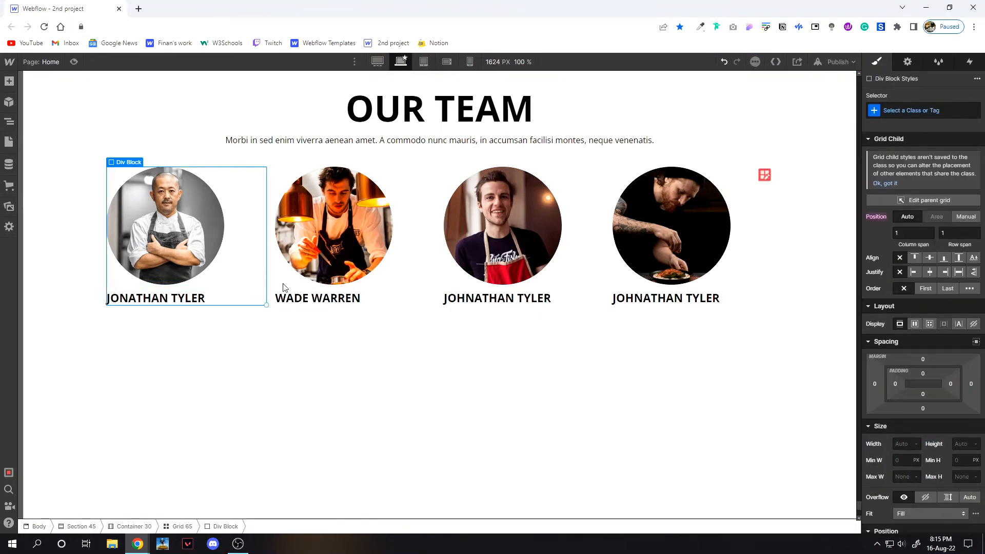
left_click(913, 324)
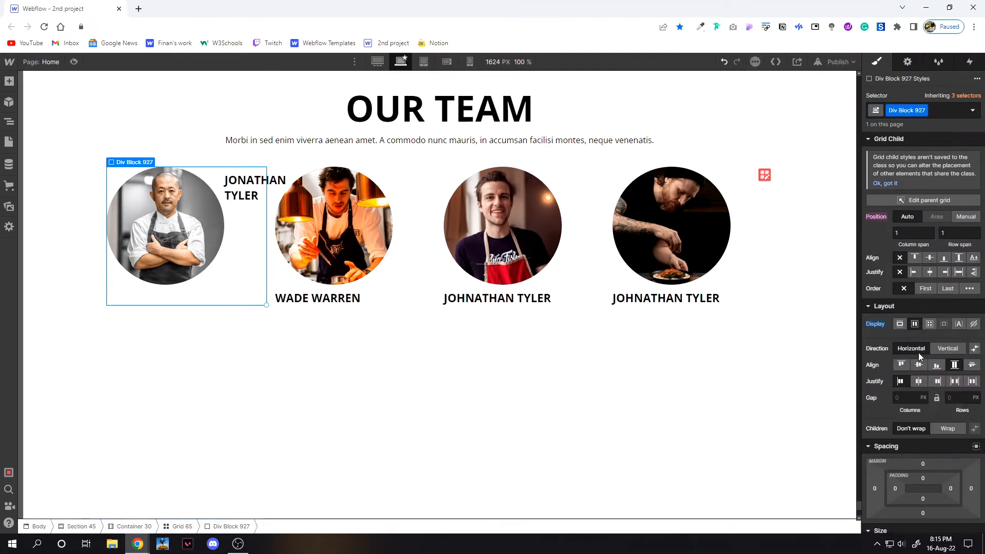
left_click(948, 348)
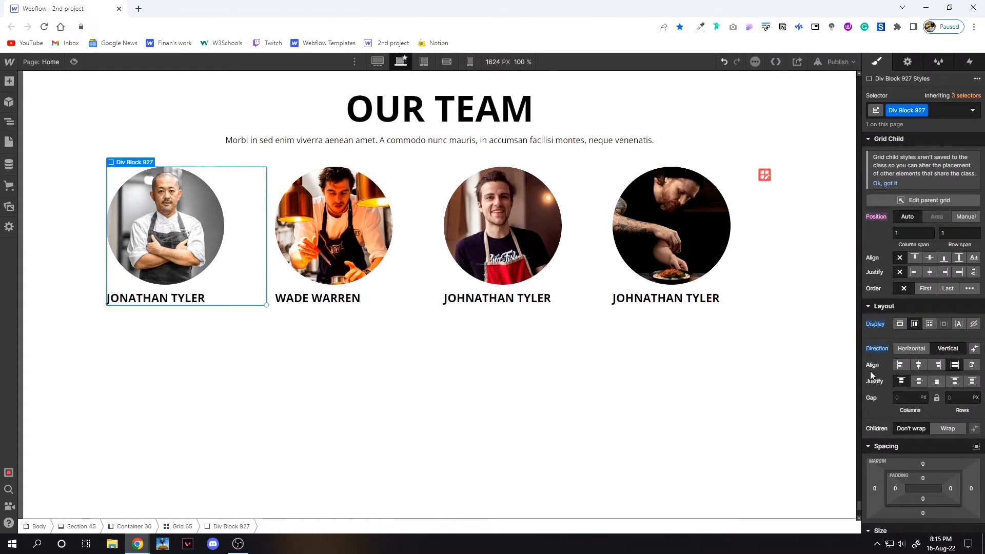
left_click(919, 365)
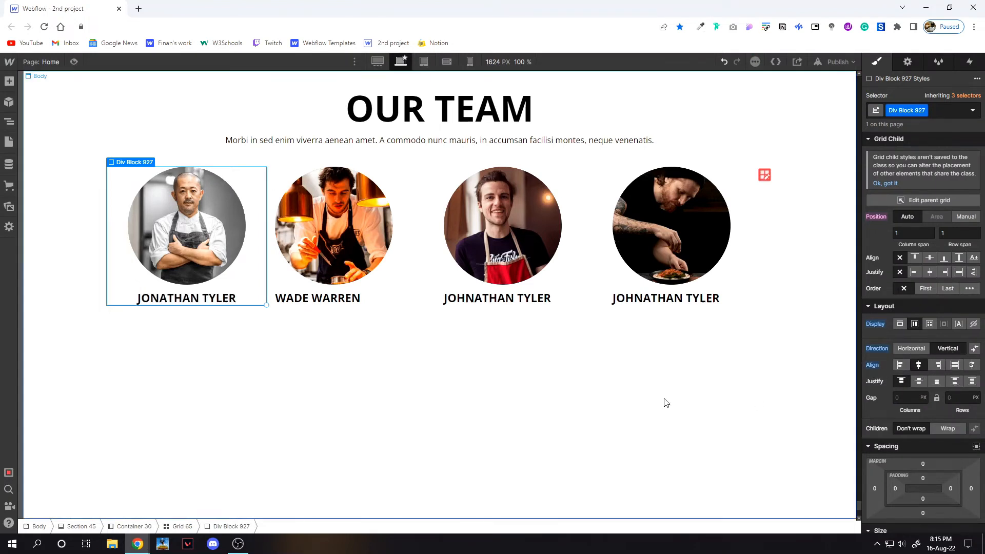
Make the second chef's div block a vertical flex layout with its children aligned to the center.
left_click(399, 275)
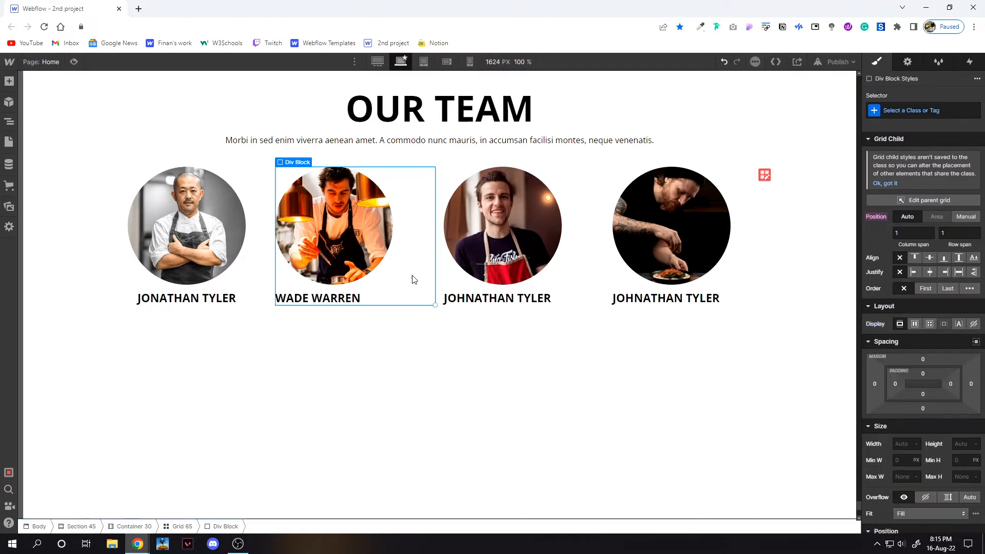
left_click(916, 324)
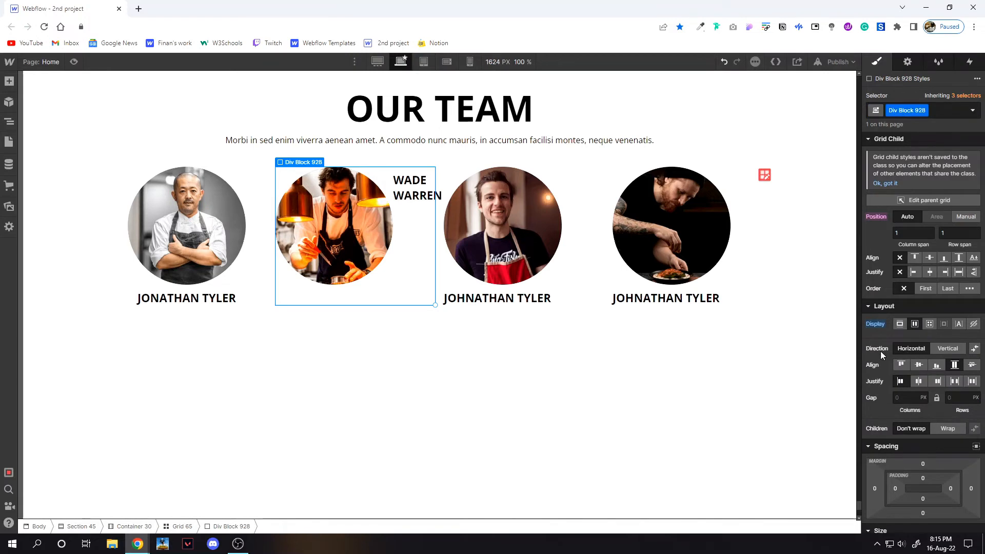
left_click(951, 346)
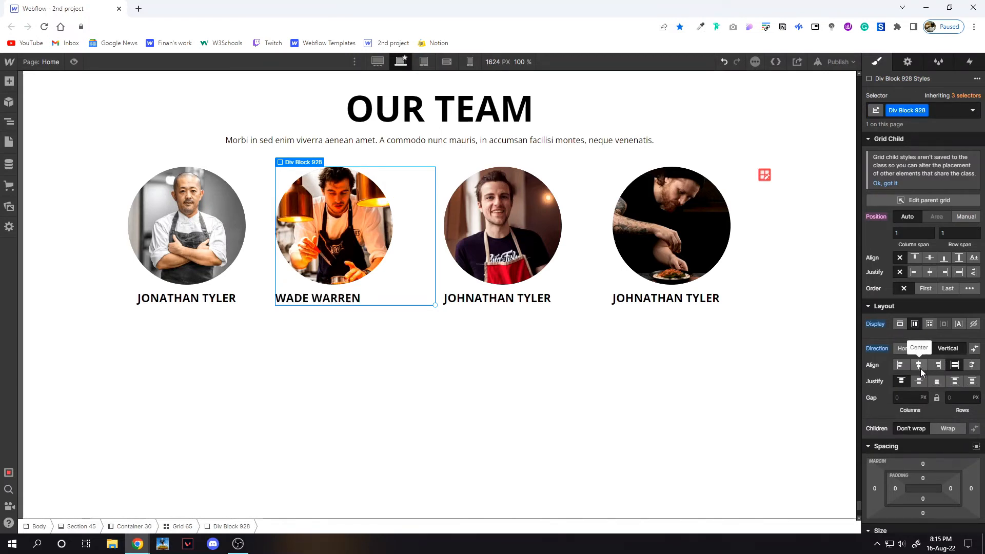
left_click(919, 367)
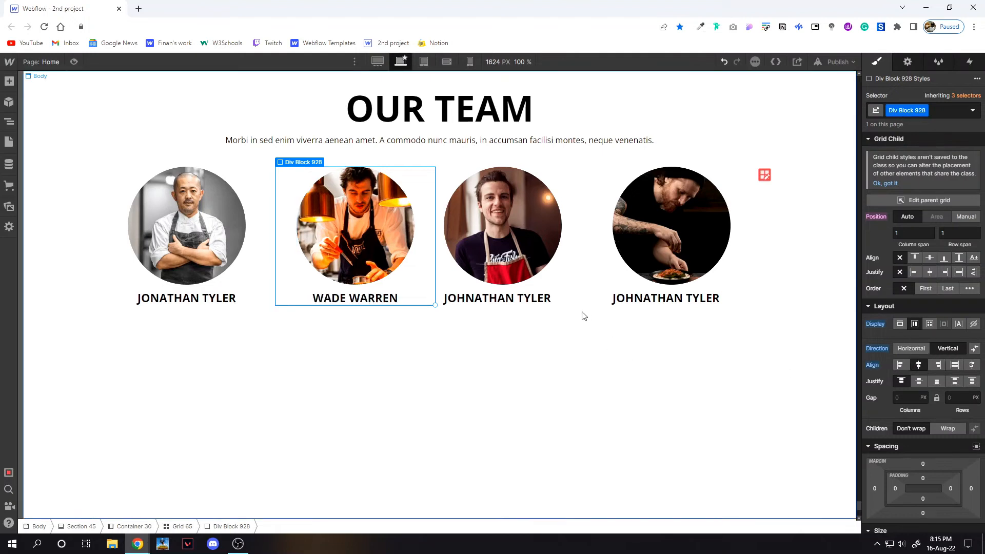
Make the third chef's div block a vertical flex layout with its children aligned to the center.
left_click(580, 236)
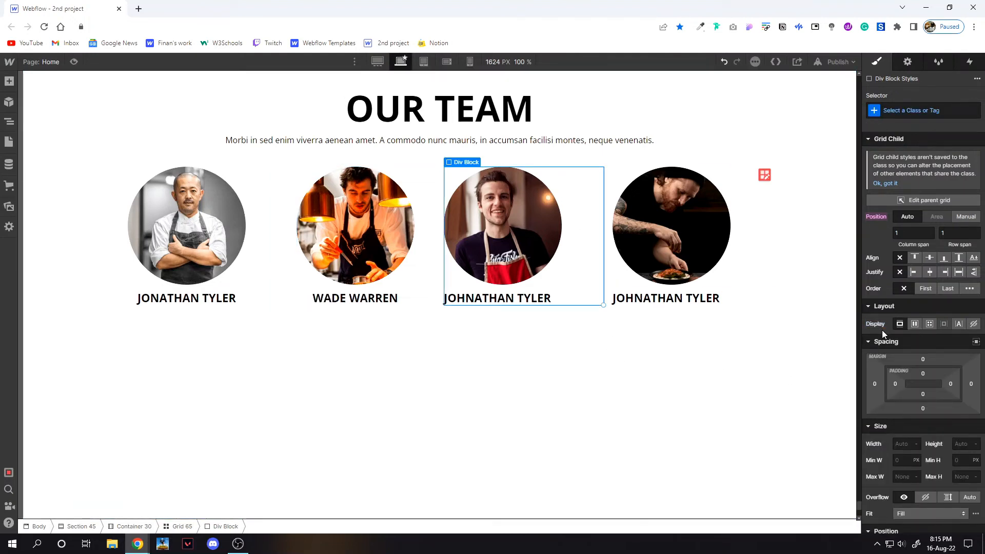
left_click(915, 324)
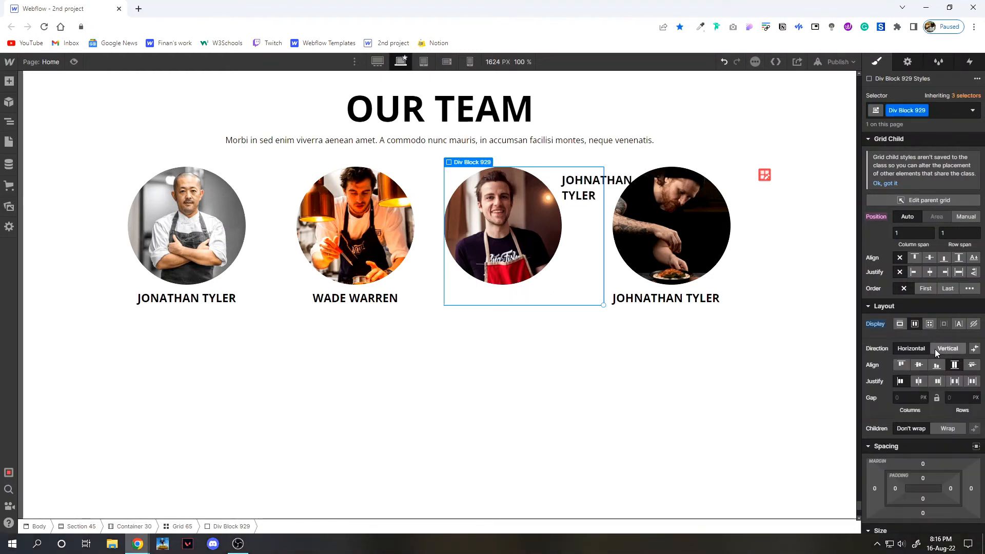
left_click(953, 349)
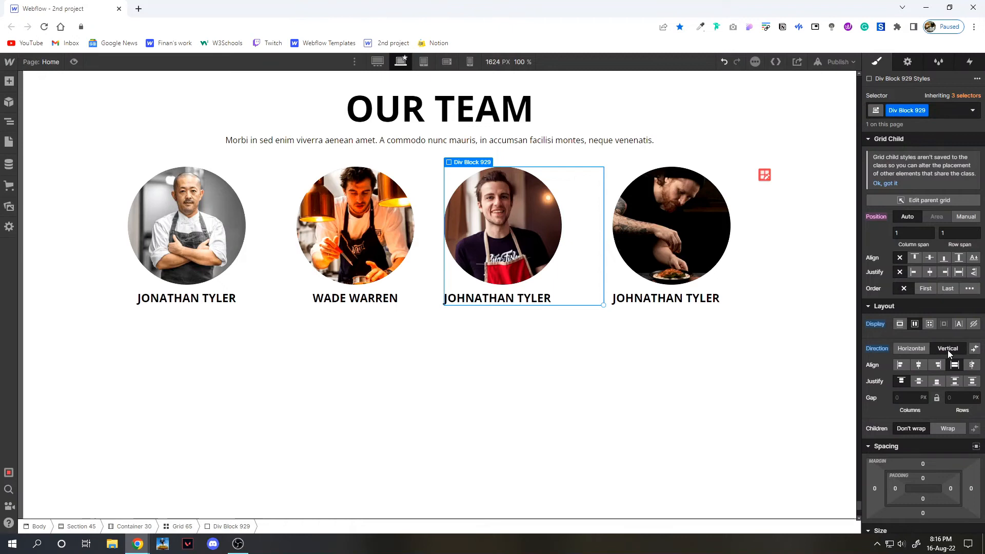
left_click(919, 364)
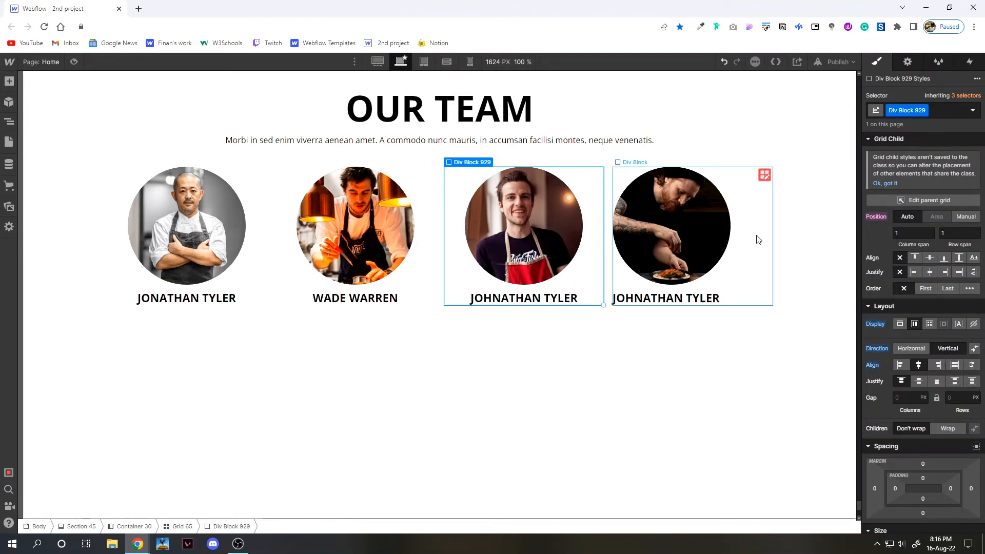
Make the fourth chef's div block a vertical flex layout with its children aligned to the center.
left_click(756, 238)
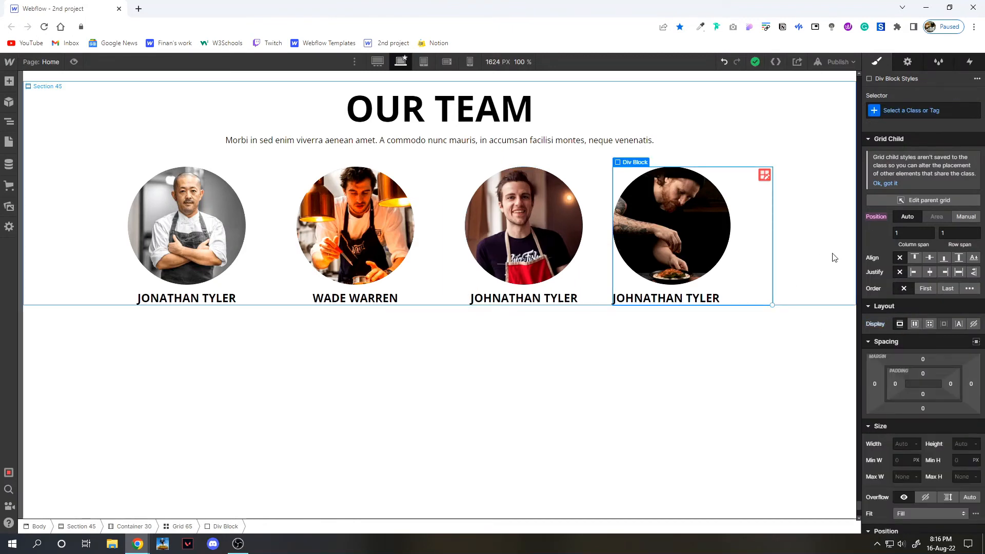
left_click(914, 324)
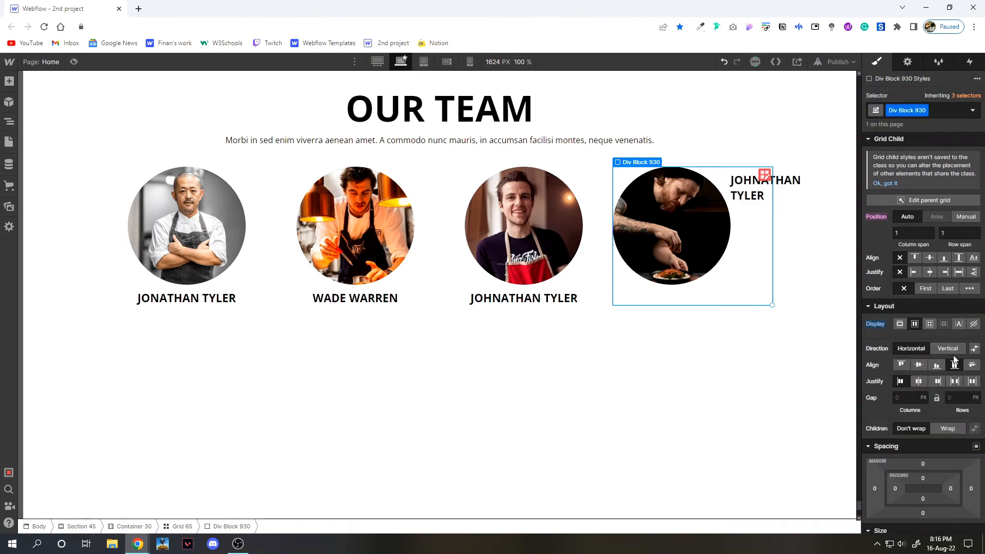
left_click(952, 348)
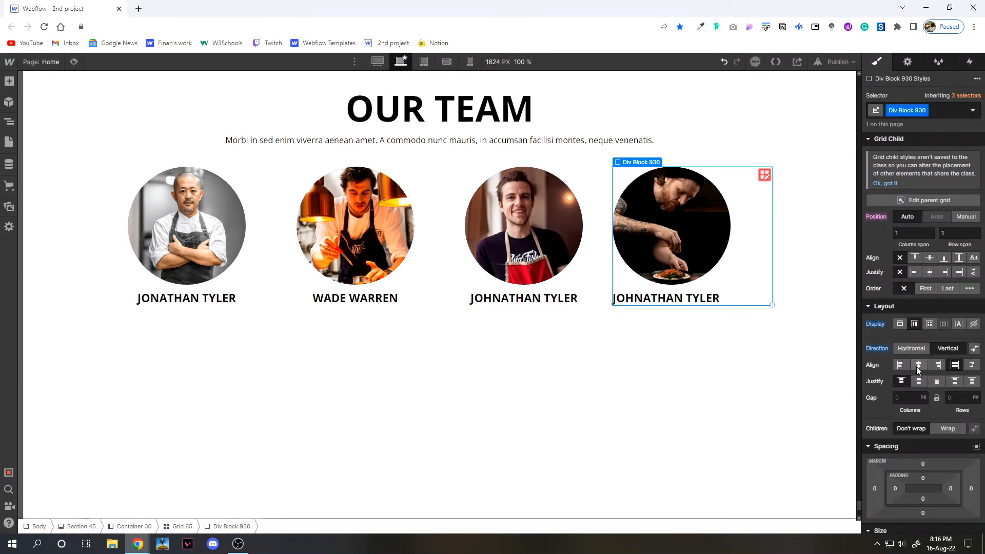
left_click(918, 364)
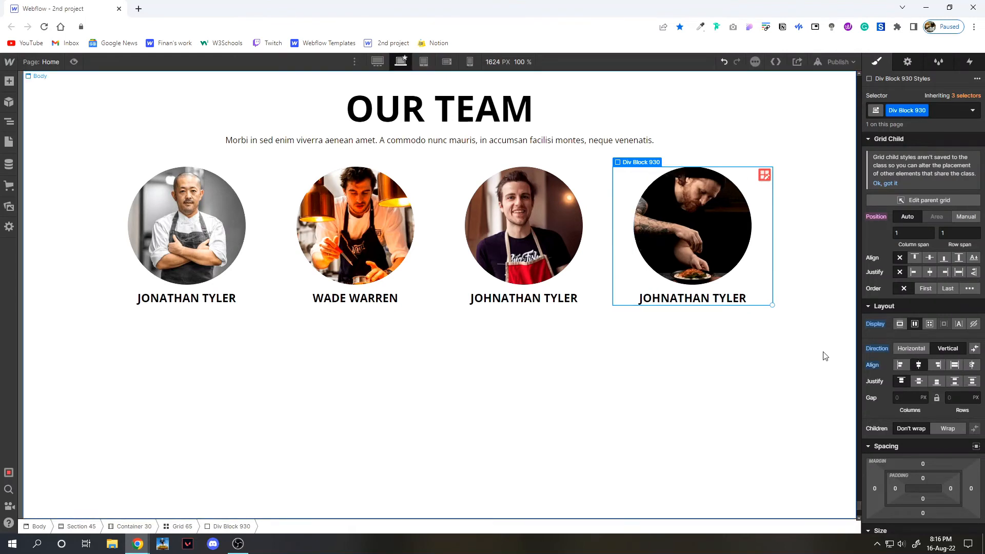
Add a text block beneath the first chef's name and assign it the class 8.
left_click(239, 268)
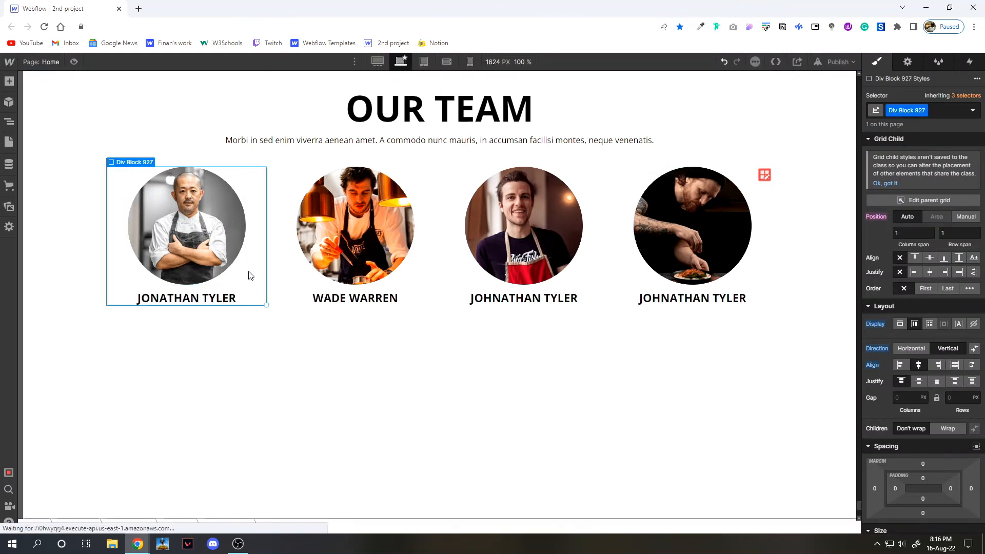
left_click(9, 82)
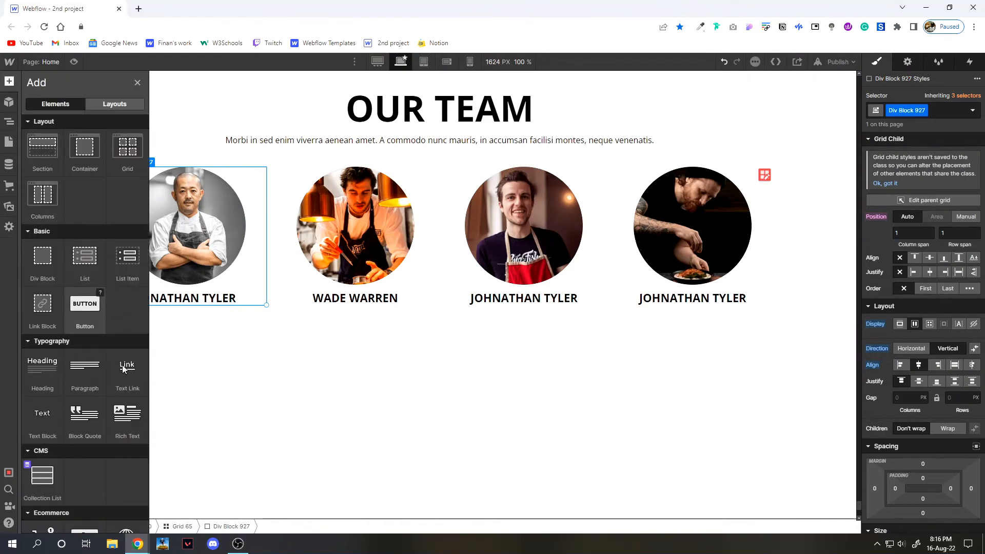
left_click_drag(123, 368, 189, 300)
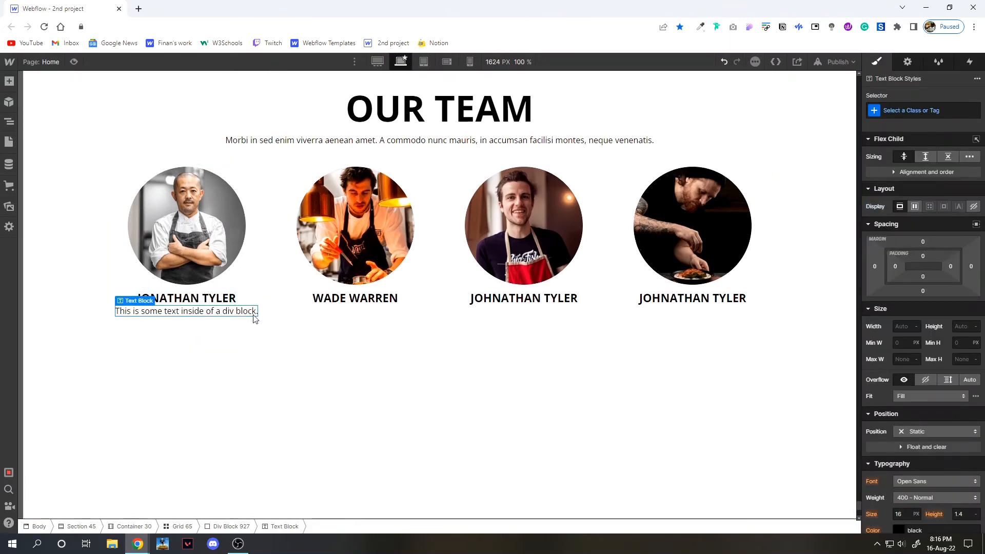
left_click(920, 111)
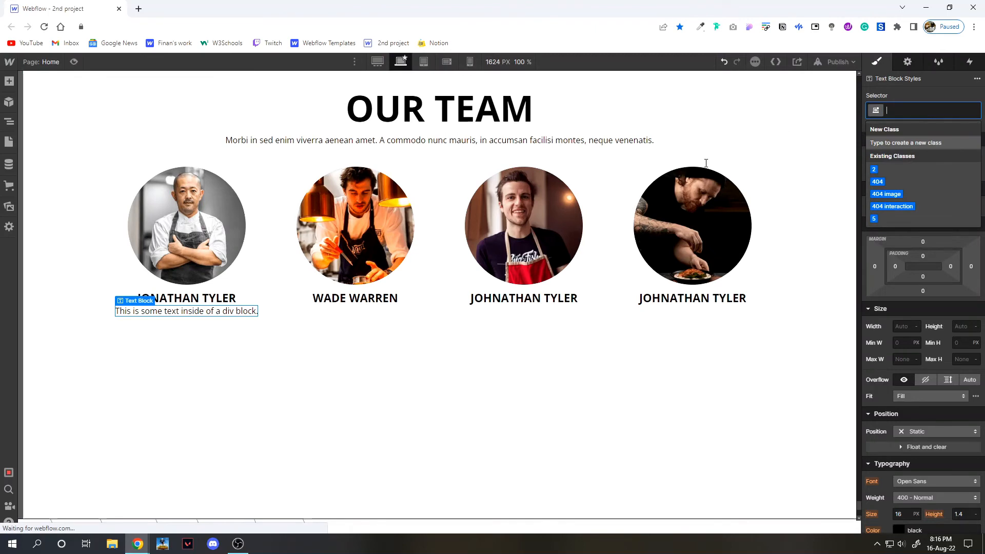
type("8")
key("Return")
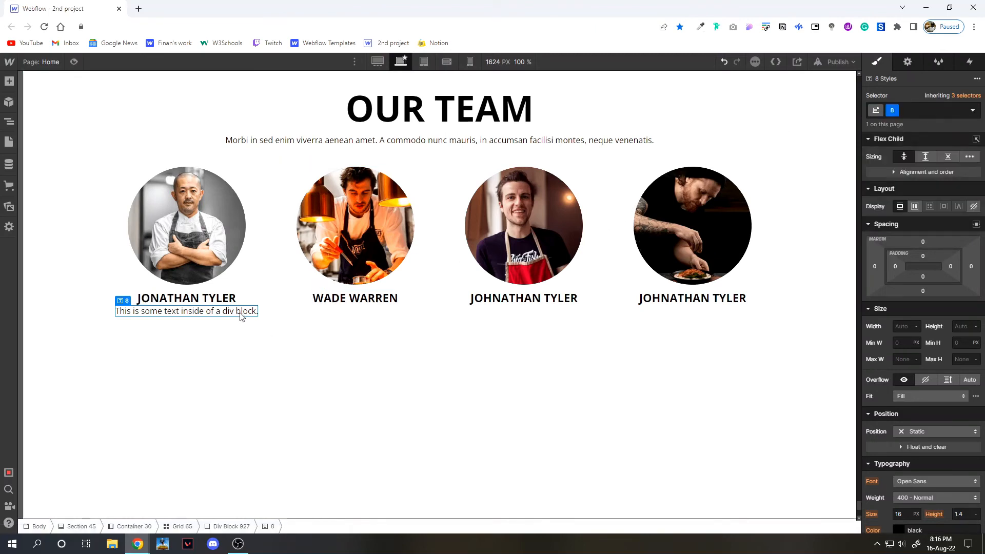
Paste copies of the caption text block into the second, third and fourth chefs' div blocks.
left_click(421, 300)
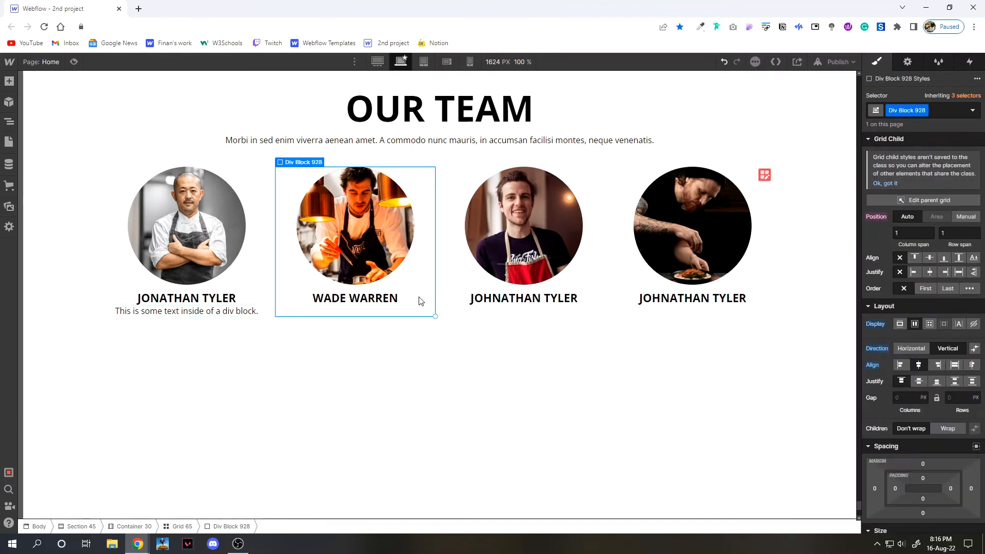
type("This is some text inside of a div block.")
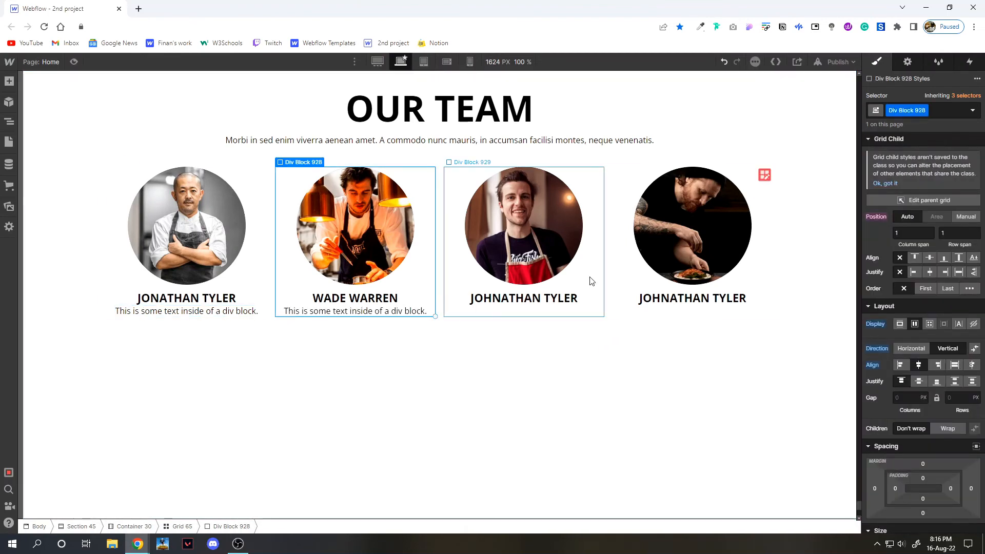
left_click(592, 280)
type("This is some text inside of a div block.")
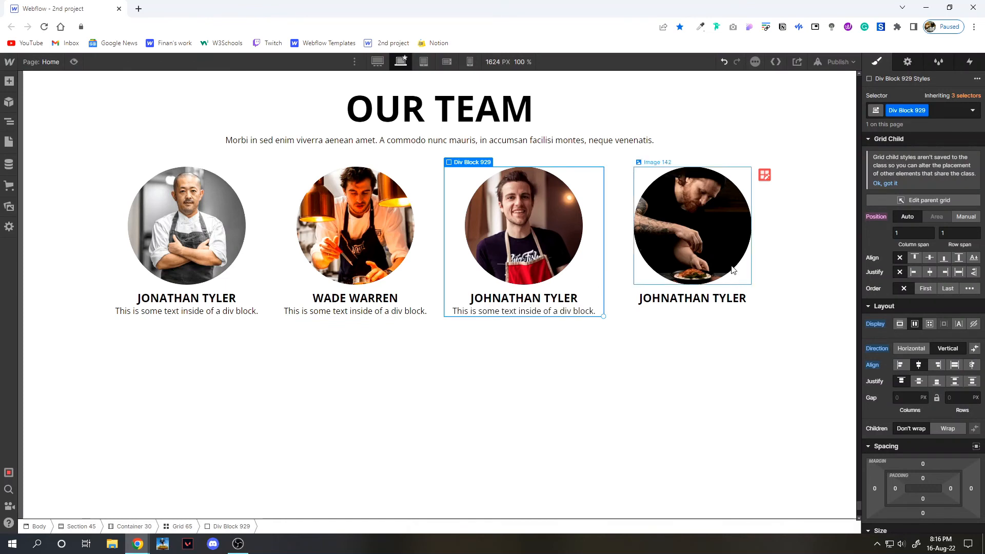
left_click(769, 260)
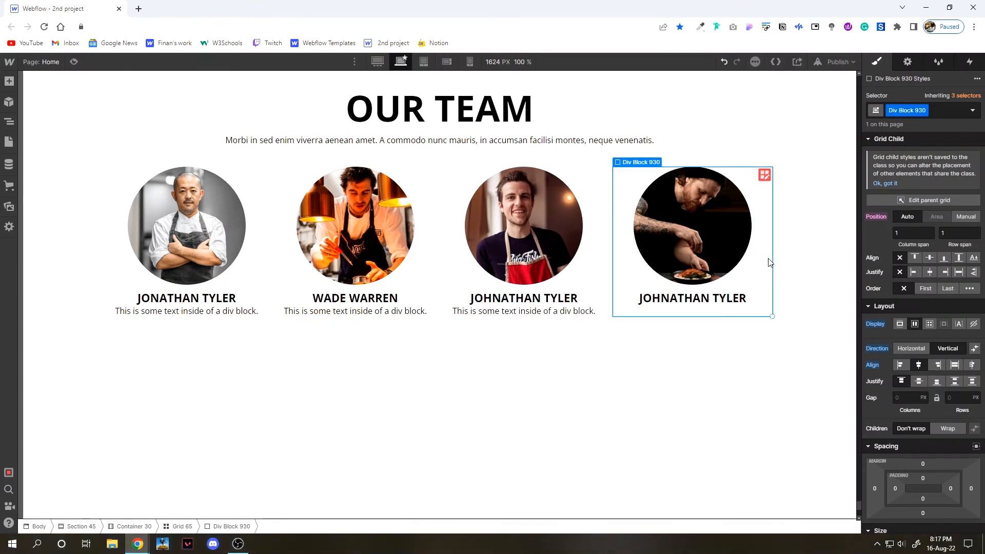
key("ctrl+v")
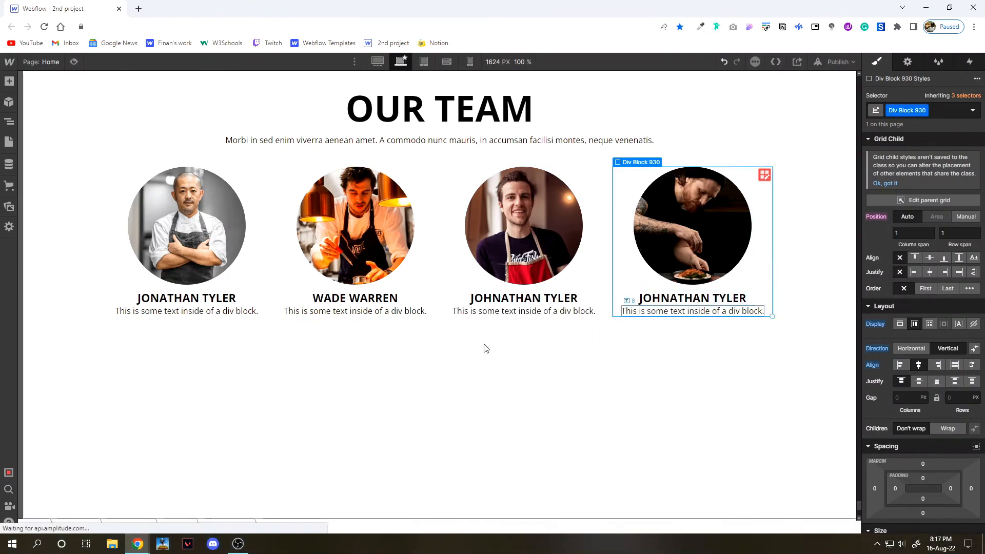
Replace the four placeholder captions with the Foody page's roles: Founder & Head Chef, Sous Chef, Line Cooks and Prep Cooks.
left_click(231, 314)
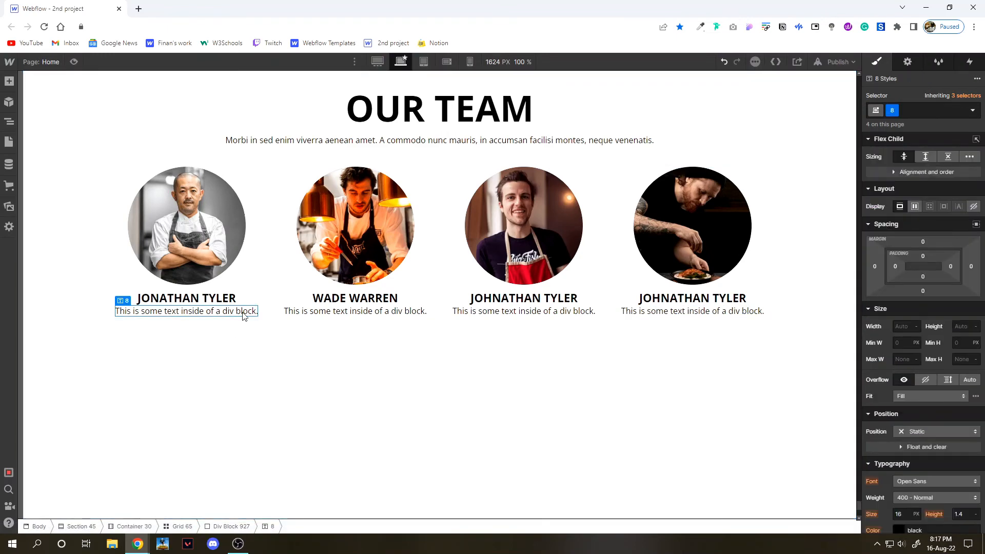
key("alt+Tab")
triple_click(206, 373)
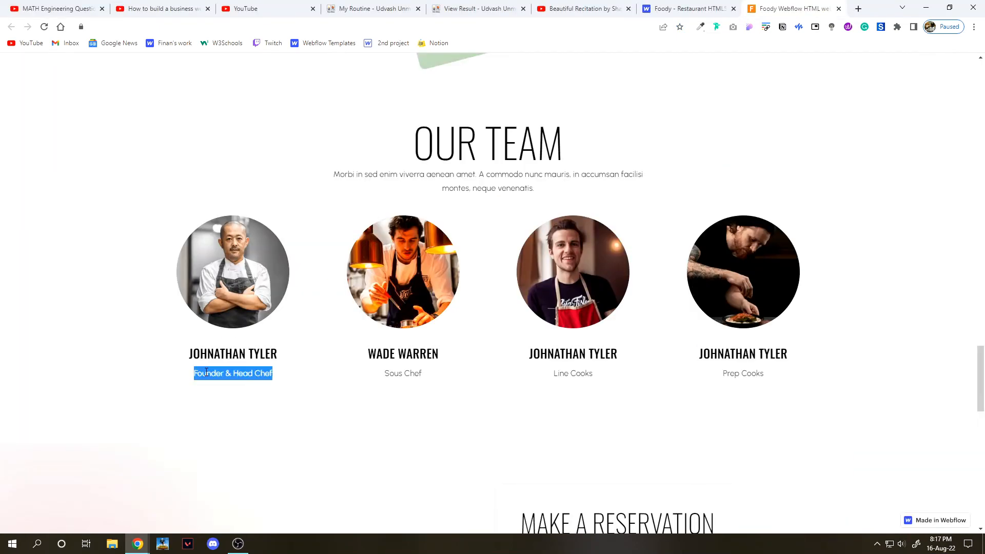
key("alt+Tab")
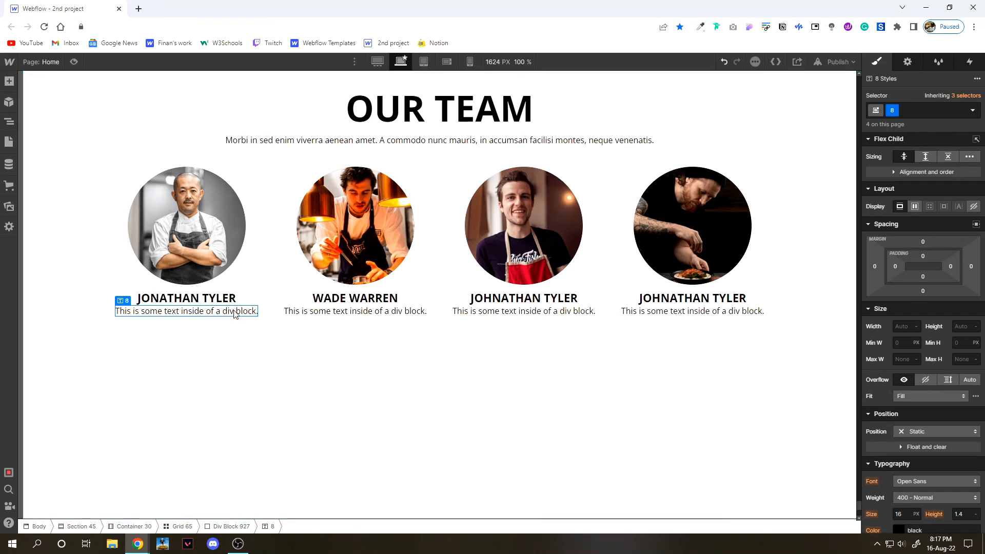
double_click(234, 311)
triple_click(234, 311)
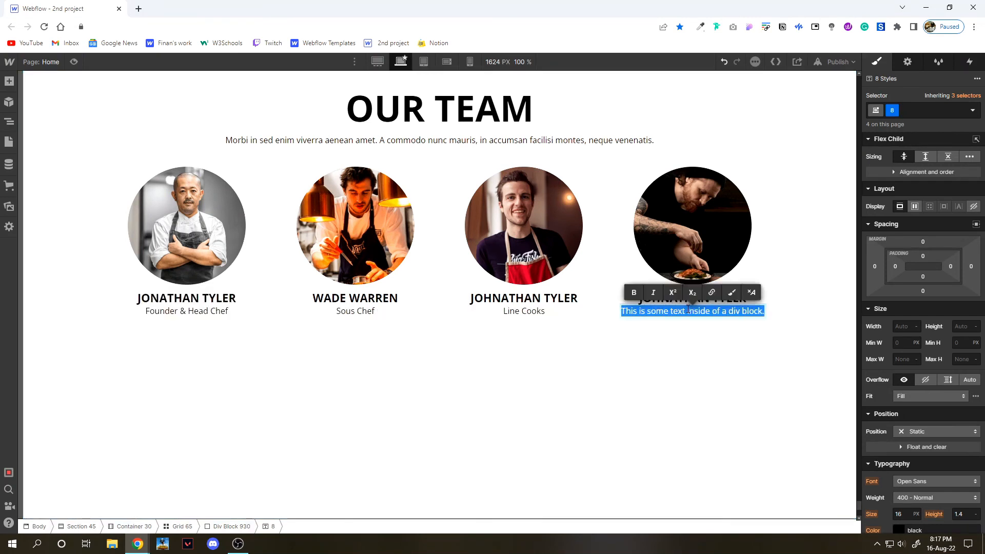
key("ctrl+v")
left_click(355, 311)
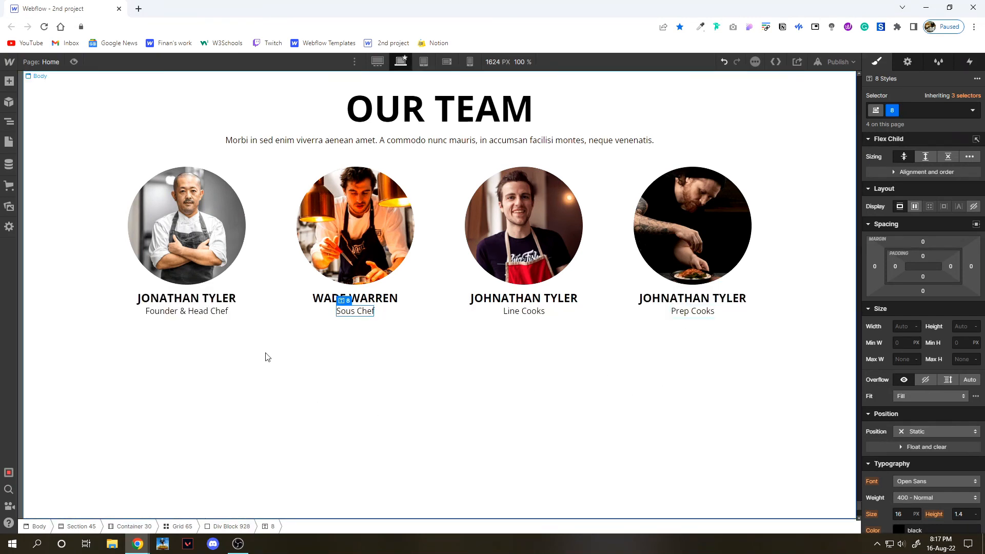
Set the top margin of the chefs' role captions to 5 px through their shared class.
left_click(260, 263)
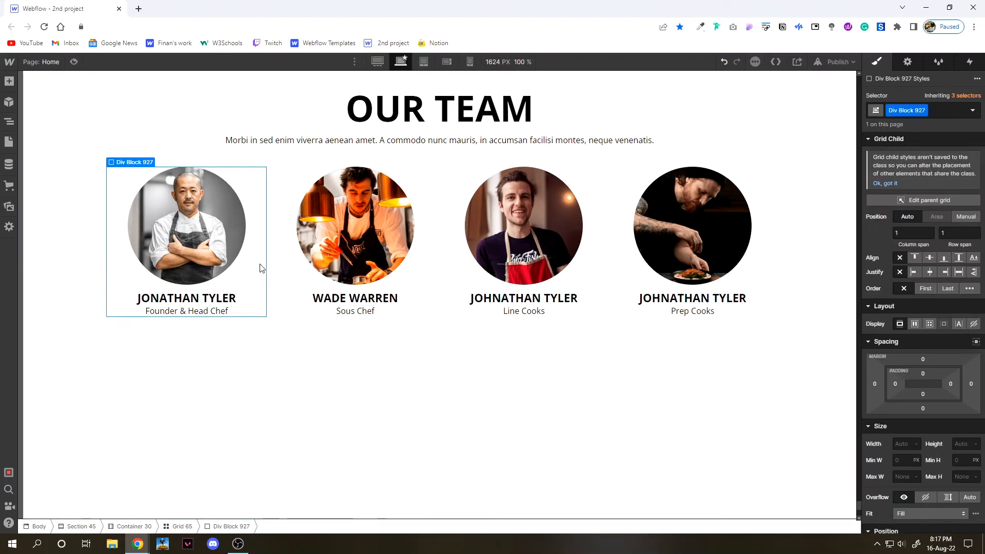
left_click(187, 312)
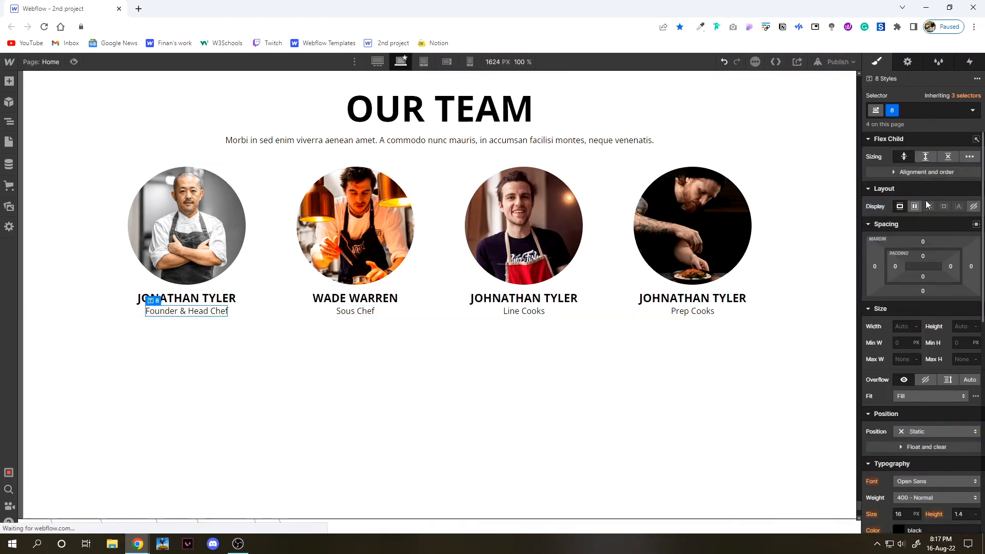
left_click(923, 241)
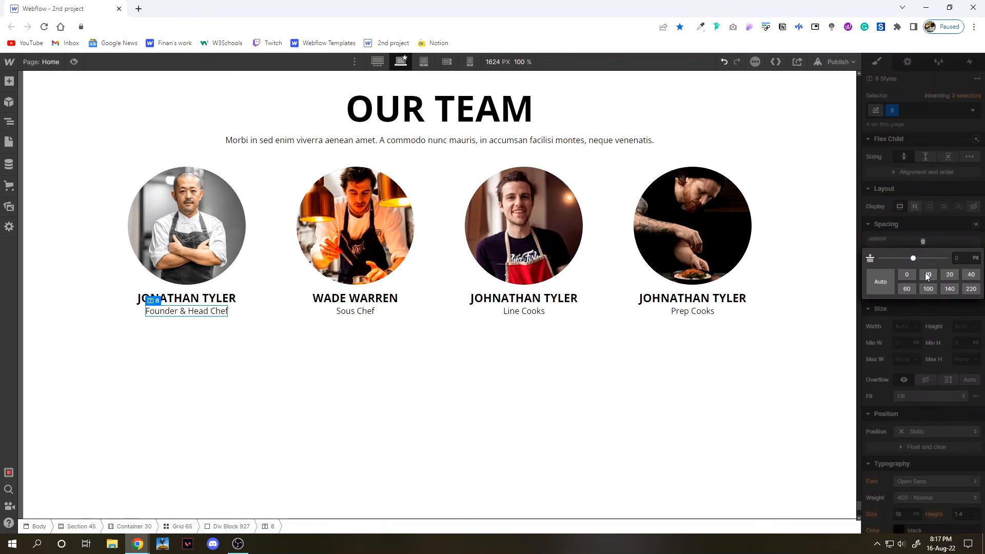
left_click(927, 276)
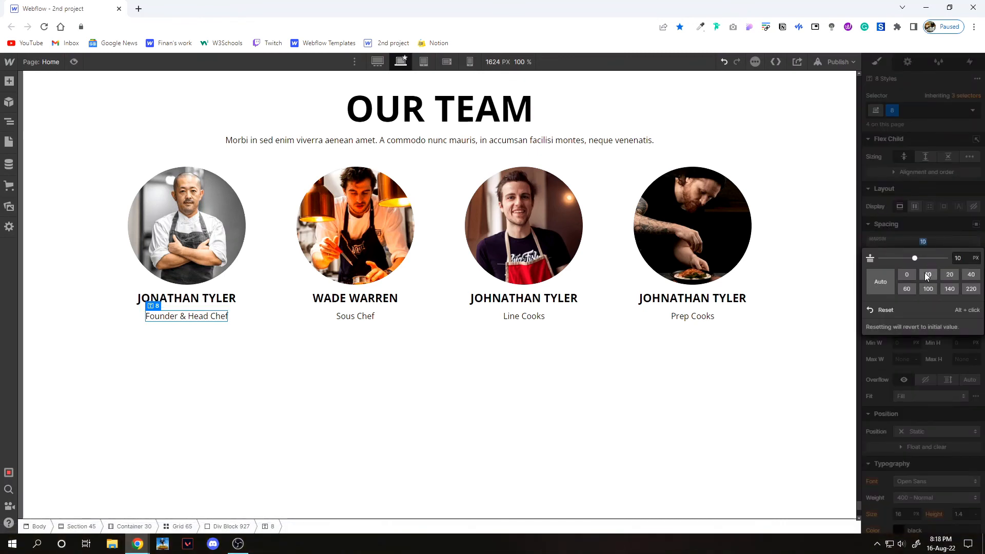
left_click(959, 257)
type("5")
left_click(370, 484)
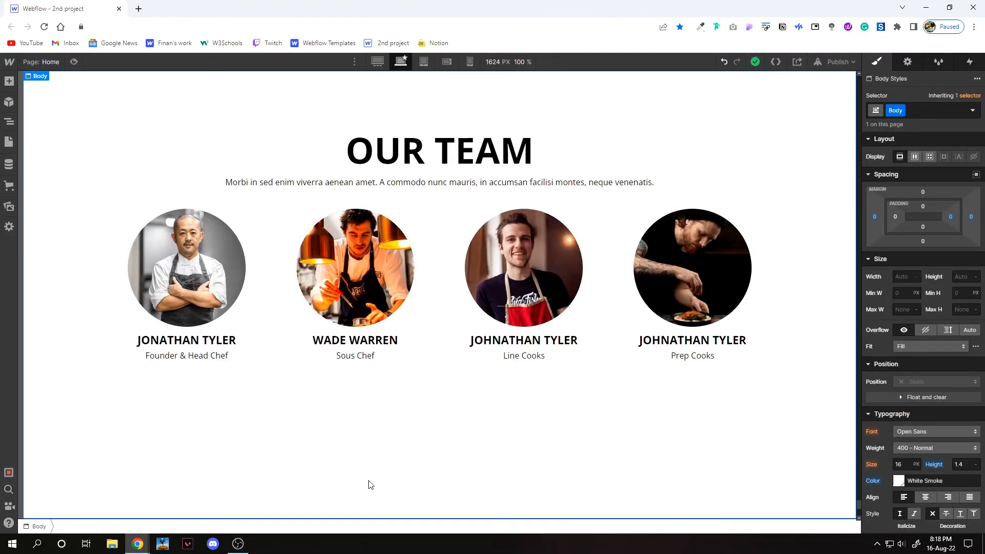